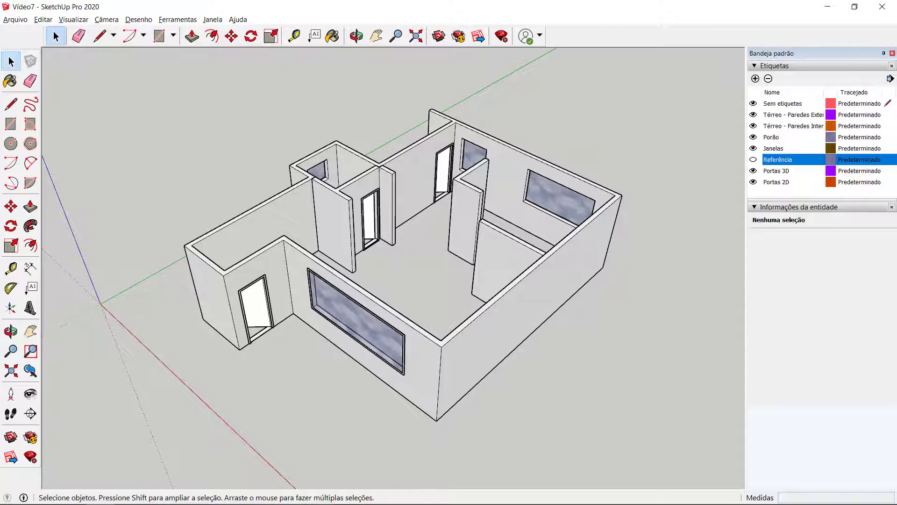
Make the Referência tag visible and import the upper-floor plan 1o_pavimento as an image.
{"action": "left_click", "coordinate": [754, 160]}
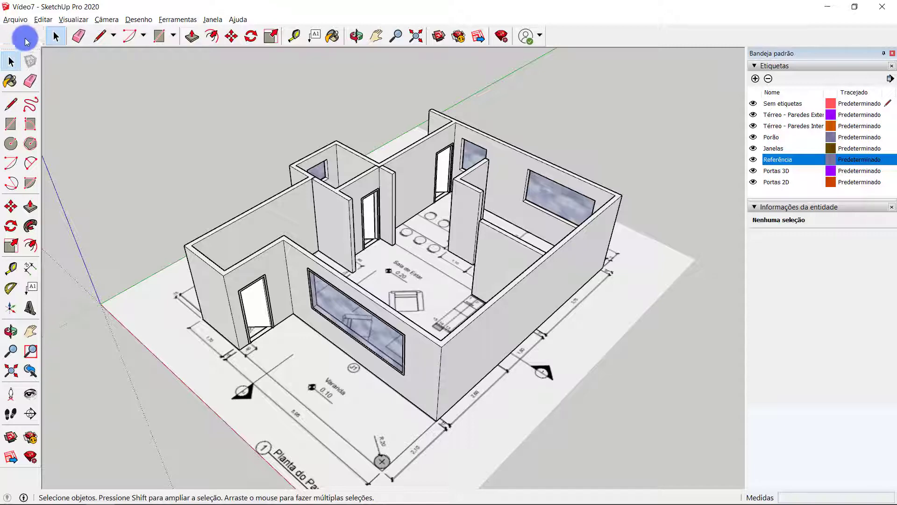
{"action": "left_click", "coordinate": [16, 19]}
{"action": "left_click", "coordinate": [56, 177]}
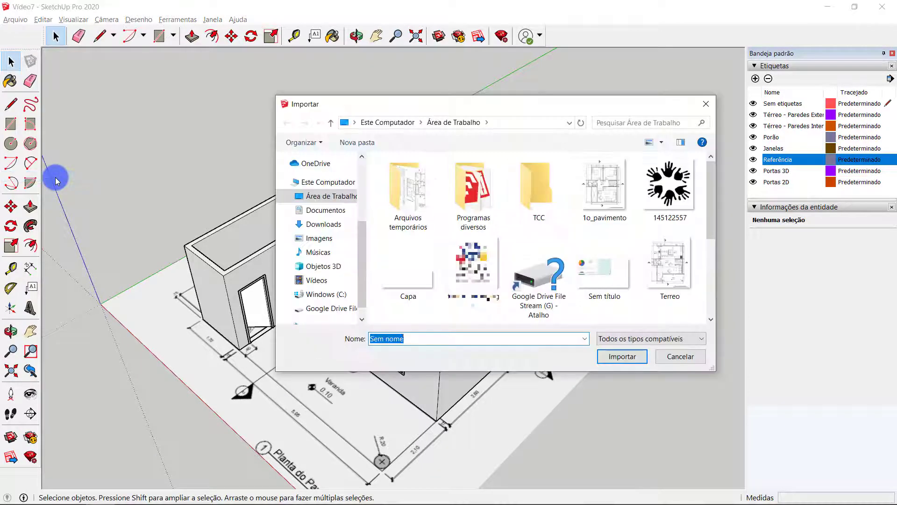
{"action": "left_click", "coordinate": [617, 196]}
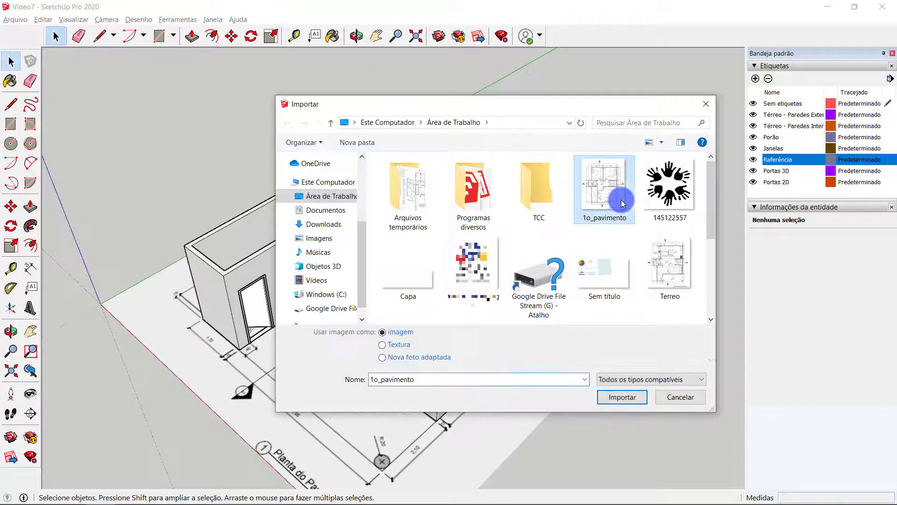
{"action": "left_click", "coordinate": [607, 397]}
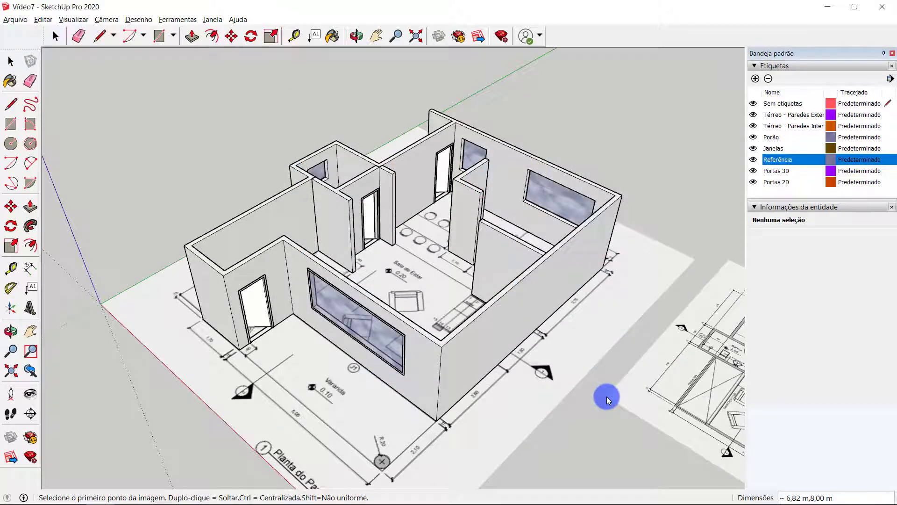
Place the imported plan on the ground beside the ground-floor plan, about 13.35 m wide and 15.66 m high.
{"action": "scroll", "coordinate": [606, 396], "scroll_direction": "down", "scroll_amount": 3}
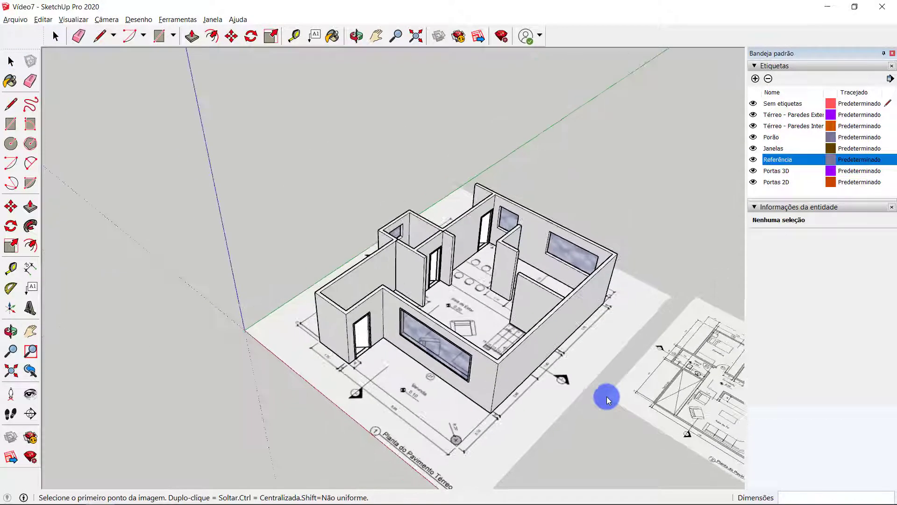
{"action": "middle_click_drag", "start_coordinate": [607, 396], "coordinate": [478, 303]}
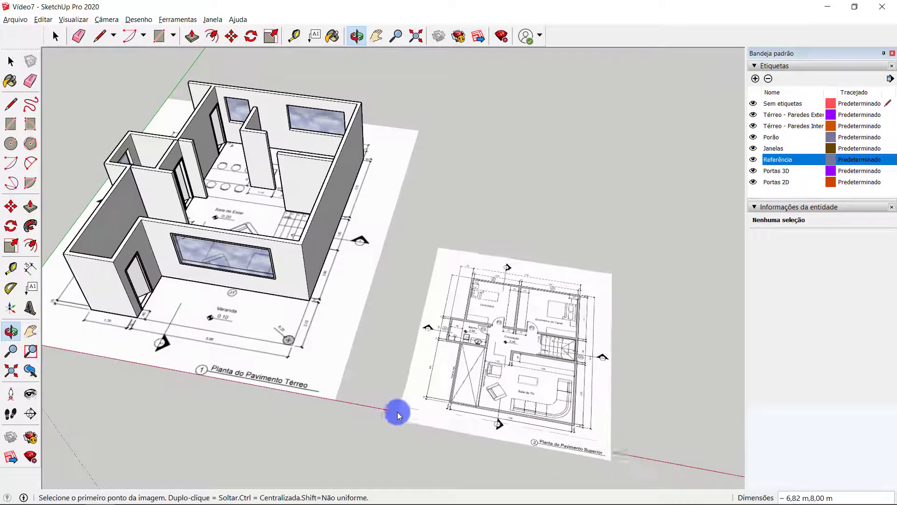
{"action": "left_click", "coordinate": [396, 402]}
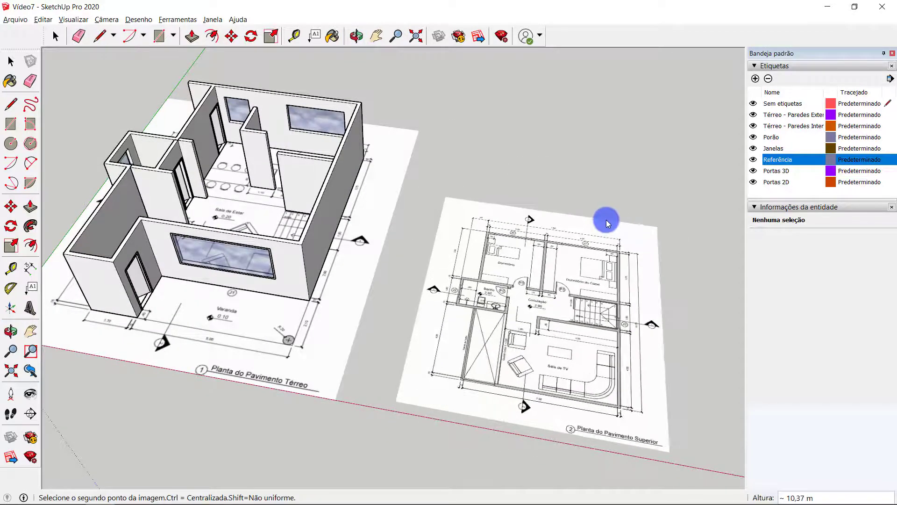
{"action": "left_click", "coordinate": [653, 150]}
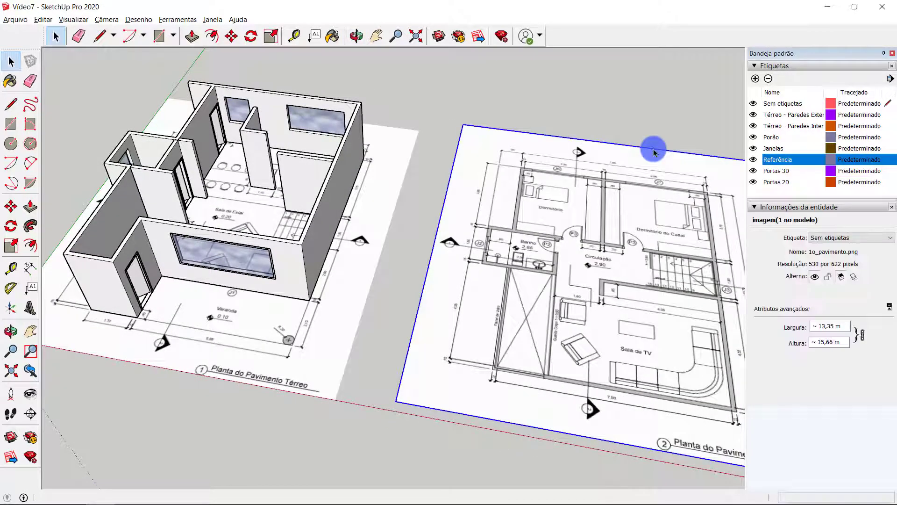
Start a slab outline with the Line tool on top of the ground-floor walls, along the lavabo's outer wall.
{"action": "scroll", "coordinate": [592, 253], "scroll_direction": "down", "scroll_amount": 3}
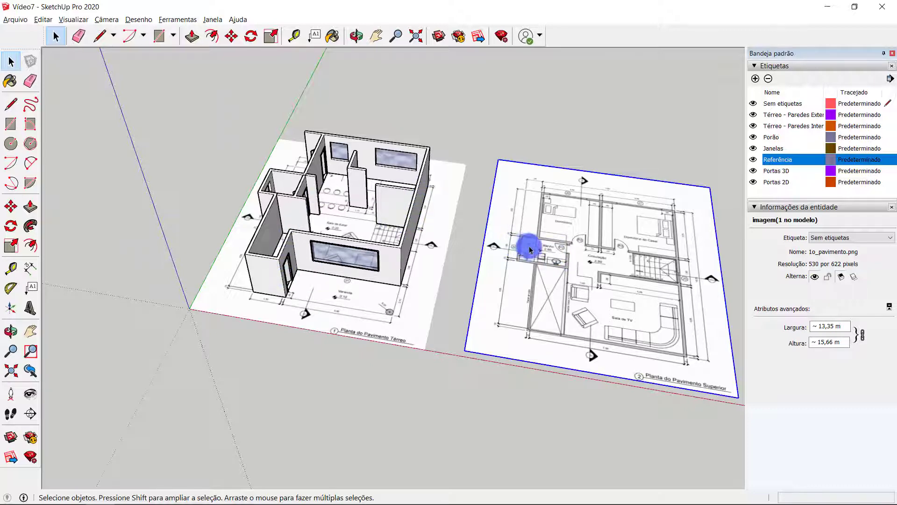
{"action": "scroll", "coordinate": [530, 248], "scroll_direction": "up", "scroll_amount": 4}
{"action": "scroll", "coordinate": [528, 243], "scroll_direction": "up", "scroll_amount": 6}
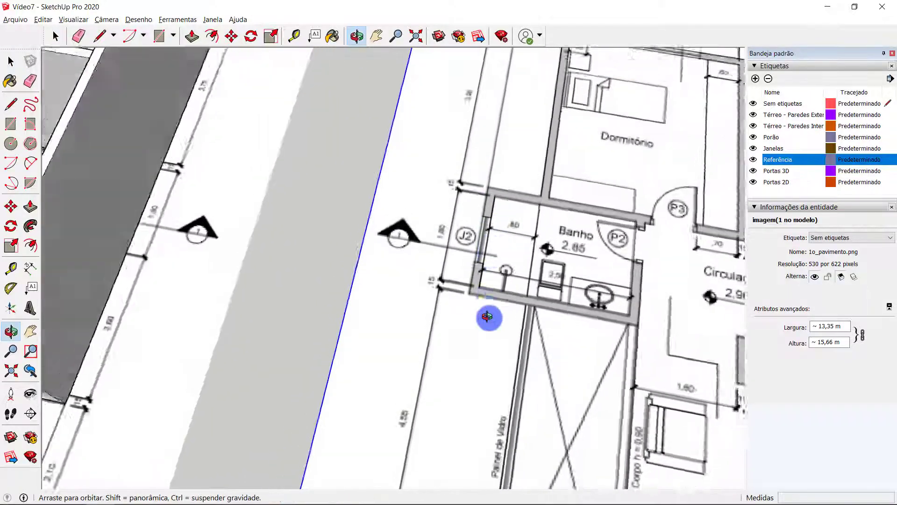
{"action": "scroll", "coordinate": [477, 301], "scroll_direction": "down", "scroll_amount": 5}
{"action": "middle_click_drag", "start_coordinate": [362, 280], "coordinate": [581, 256]}
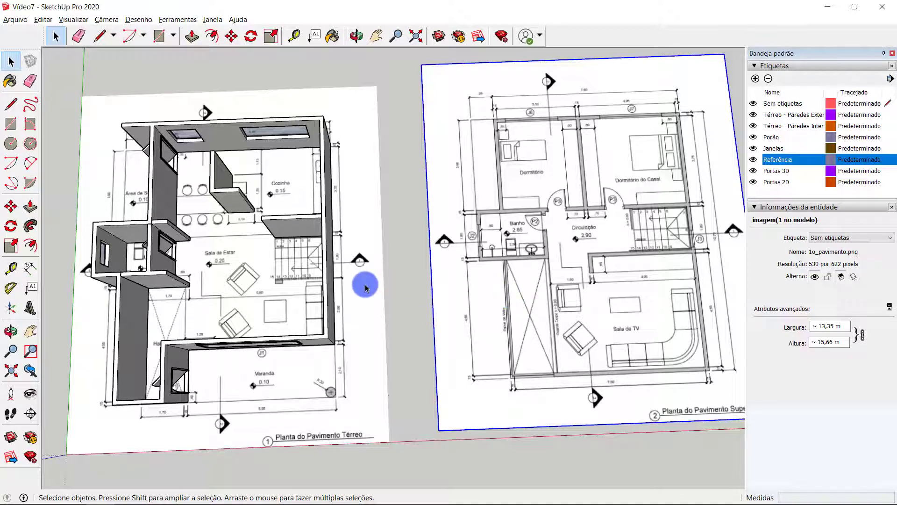
{"action": "key", "text": "l"}
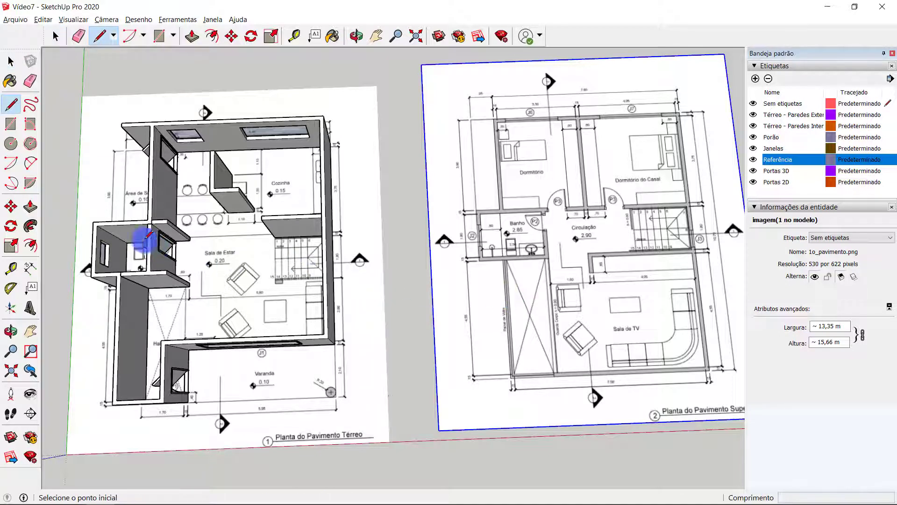
{"action": "middle_click_drag", "start_coordinate": [93, 218], "coordinate": [209, 223], "text": "shift"}
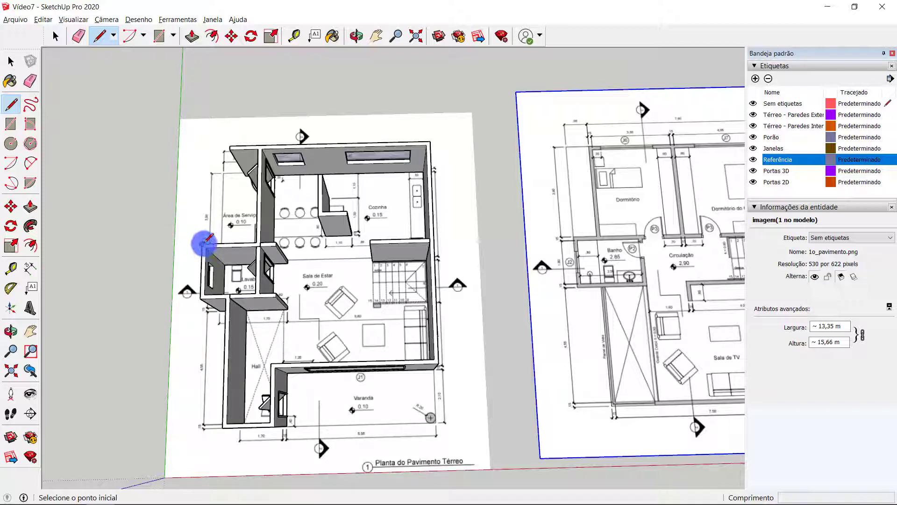
{"action": "left_click", "coordinate": [202, 243]}
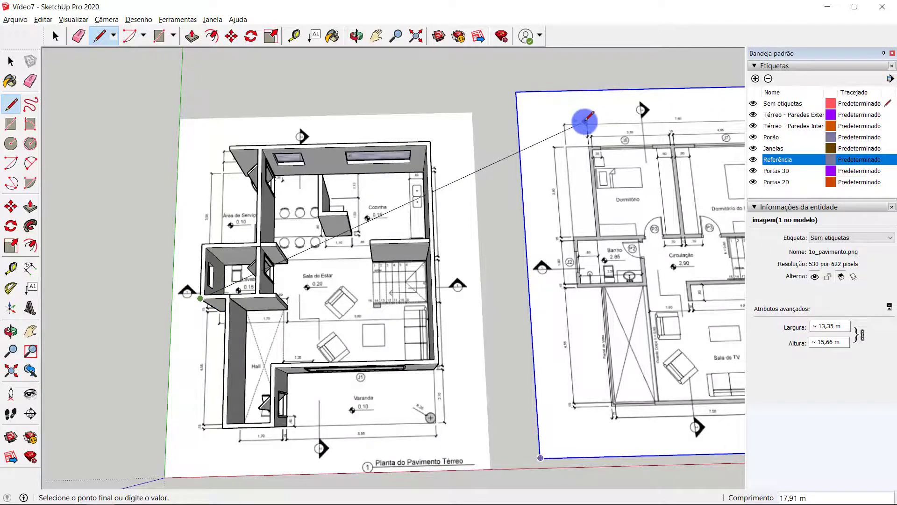
Continue the outline around the lavabo, 4.70 m along the hall's outer wall and 7.80 m across the front over the varanda.
{"action": "scroll", "coordinate": [585, 118], "scroll_direction": "up", "scroll_amount": 5}
{"action": "scroll", "coordinate": [585, 117], "scroll_direction": "up", "scroll_amount": 2}
{"action": "scroll", "coordinate": [586, 117], "scroll_direction": "down", "scroll_amount": 8}
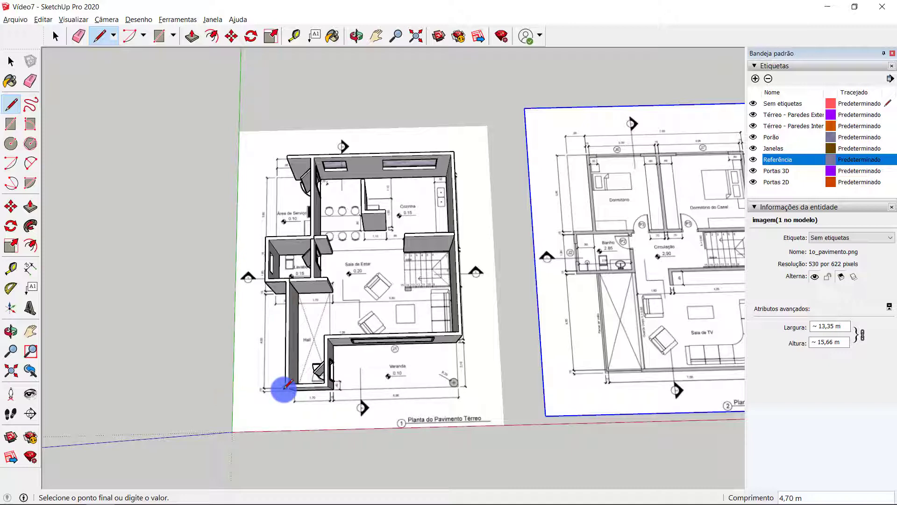
{"action": "middle_click_drag", "start_coordinate": [400, 367], "coordinate": [290, 358]}
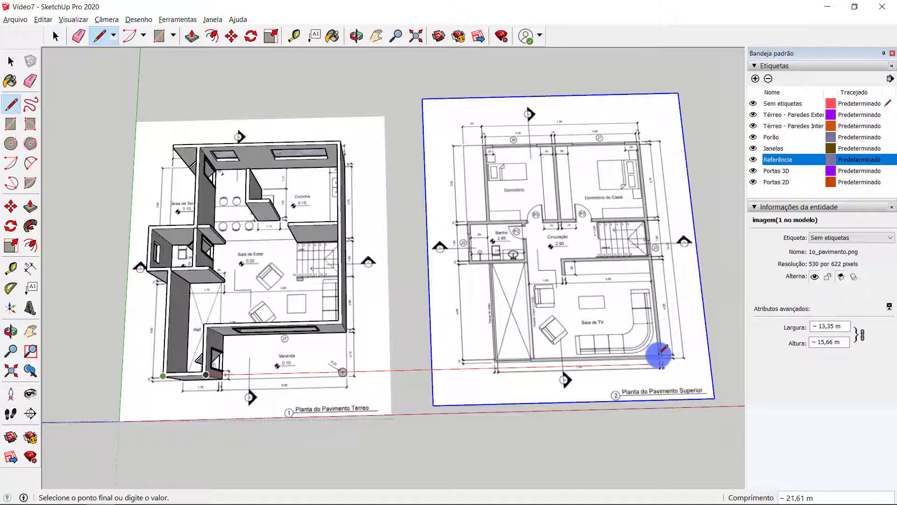
{"action": "scroll", "coordinate": [664, 356], "scroll_direction": "up", "scroll_amount": 3}
{"action": "scroll", "coordinate": [541, 365], "scroll_direction": "up", "scroll_amount": 2}
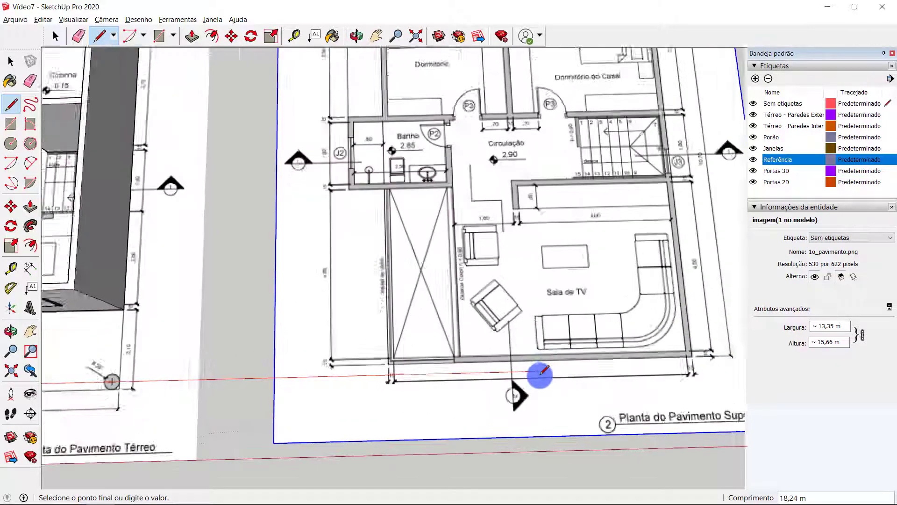
{"action": "scroll", "coordinate": [117, 411], "scroll_direction": "down", "scroll_amount": 1}
{"action": "scroll", "coordinate": [121, 406], "scroll_direction": "down", "scroll_amount": 3}
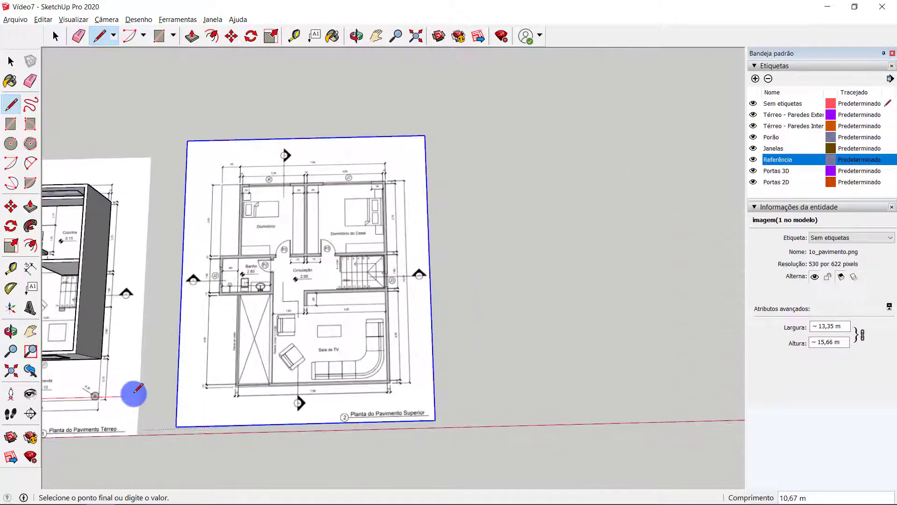
{"action": "middle_click_drag", "start_coordinate": [134, 393], "coordinate": [343, 369]}
{"action": "scroll", "coordinate": [343, 370], "scroll_direction": "up", "scroll_amount": 2}
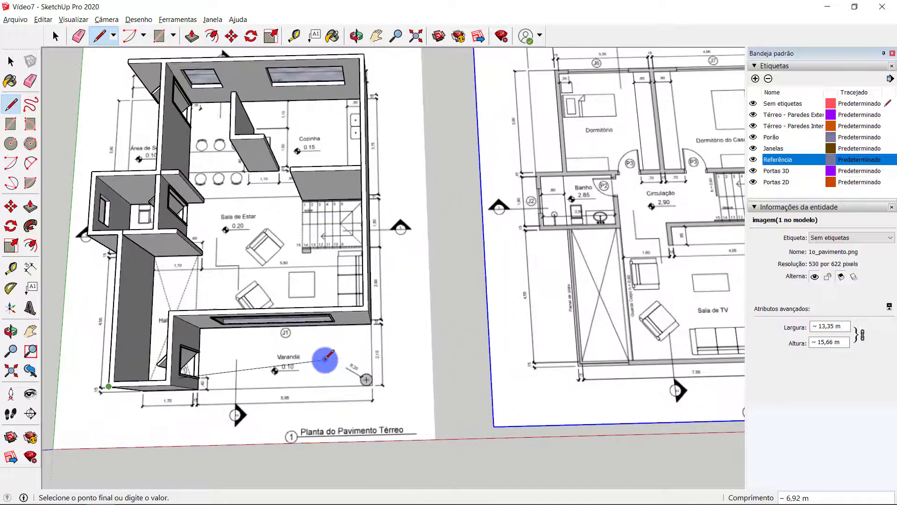
{"action": "middle_click_drag", "start_coordinate": [449, 371], "coordinate": [517, 370]}
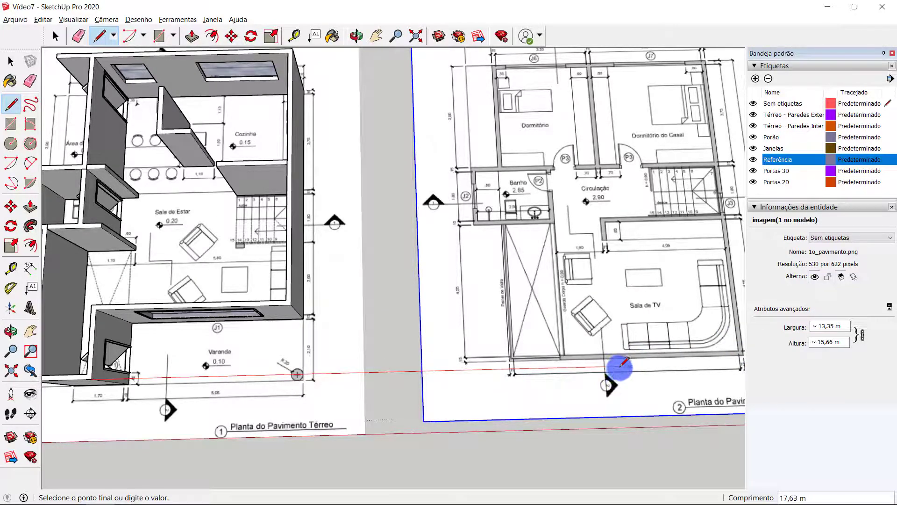
{"action": "scroll", "coordinate": [619, 367], "scroll_direction": "up", "scroll_amount": 3}
{"action": "scroll", "coordinate": [568, 381], "scroll_direction": "down", "scroll_amount": 5}
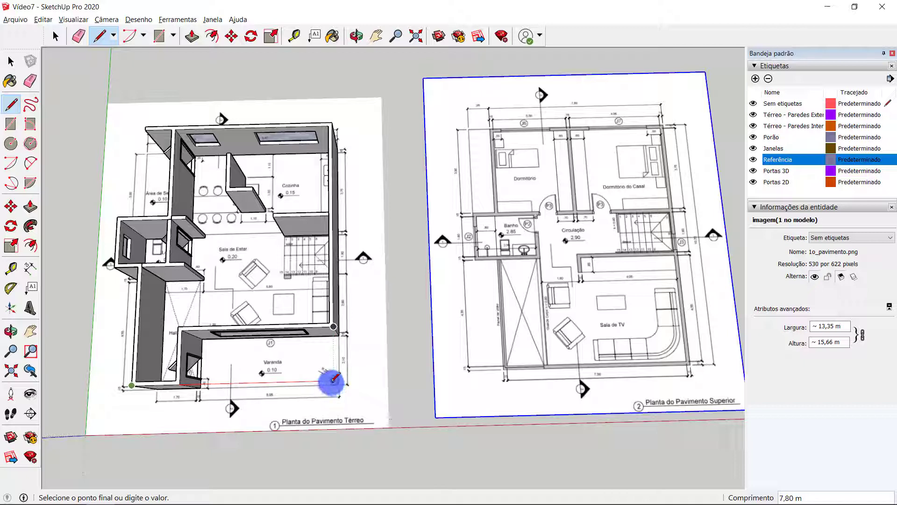
{"action": "left_click", "coordinate": [334, 379]}
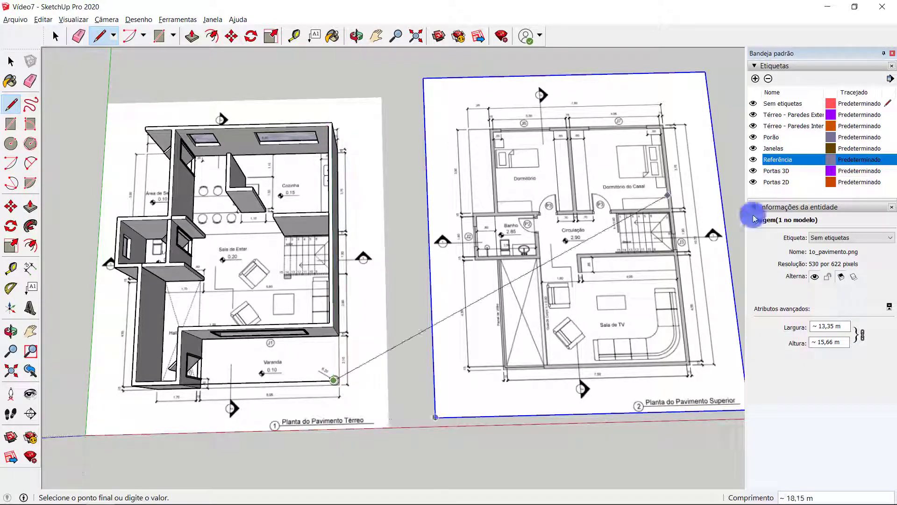
Draw the 10.20 m side edge to the kitchen's outer rear corner and the rear edge to the service area's outer wall end.
{"action": "scroll", "coordinate": [724, 236], "scroll_direction": "up", "scroll_amount": 5}
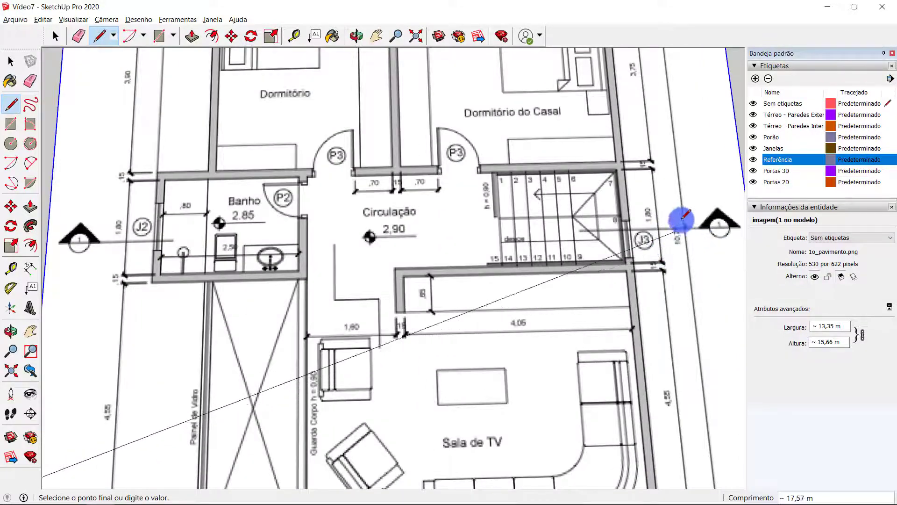
{"action": "scroll", "coordinate": [673, 259], "scroll_direction": "down", "scroll_amount": 4}
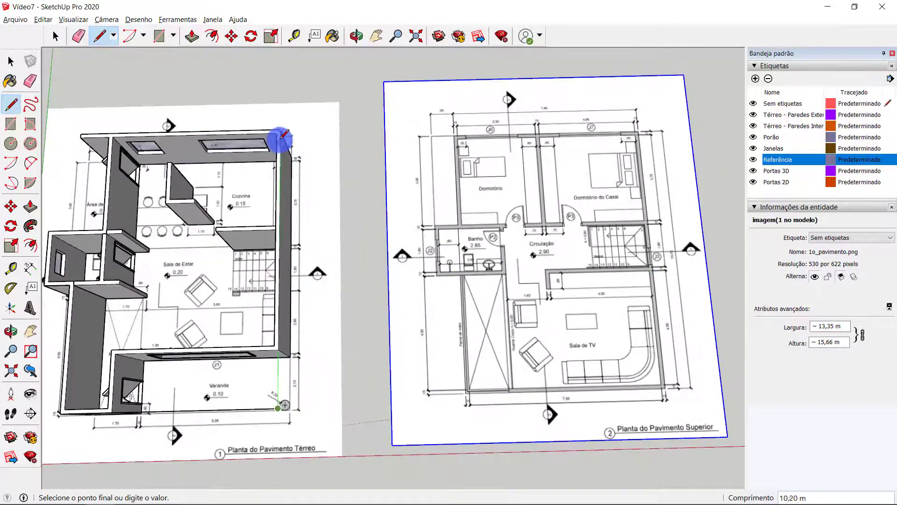
{"action": "left_click", "coordinate": [281, 129]}
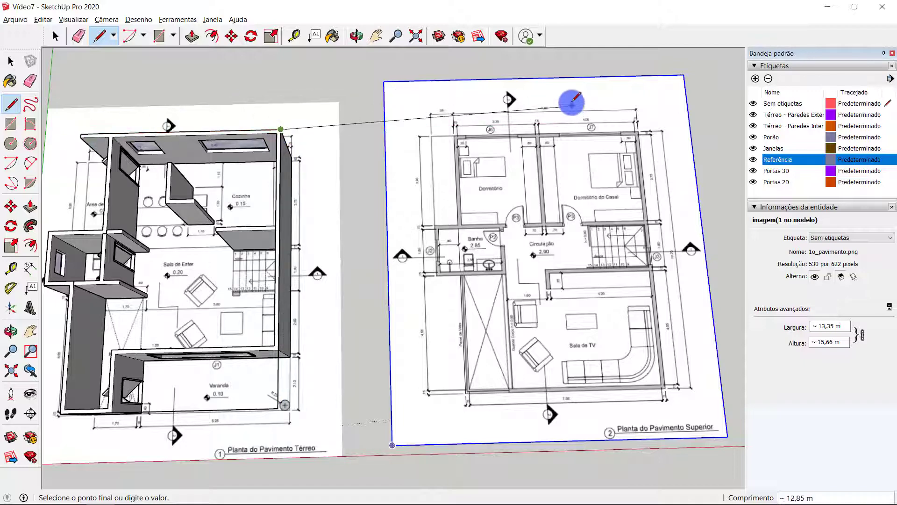
{"action": "scroll", "coordinate": [571, 102], "scroll_direction": "up", "scroll_amount": 4}
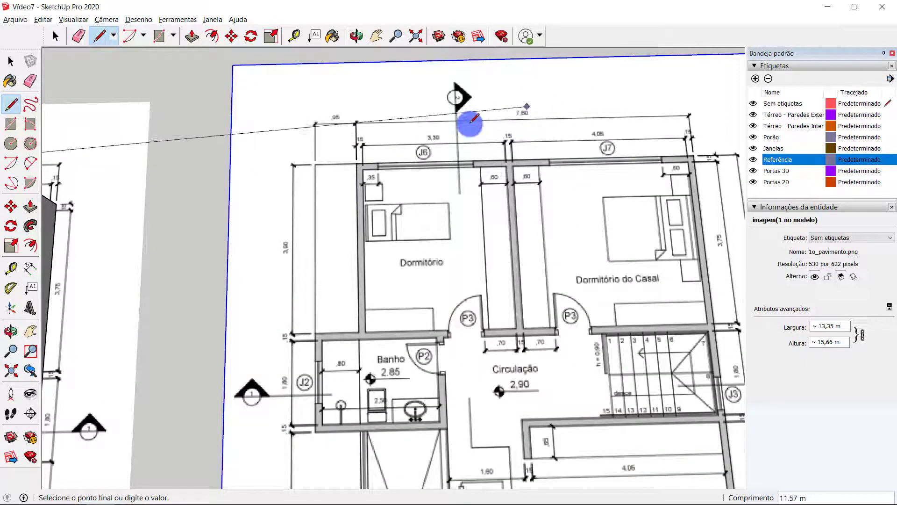
{"action": "scroll", "coordinate": [203, 268], "scroll_direction": "down", "scroll_amount": 4}
{"action": "middle_click_drag", "start_coordinate": [349, 254], "coordinate": [583, 218], "text": "shift"}
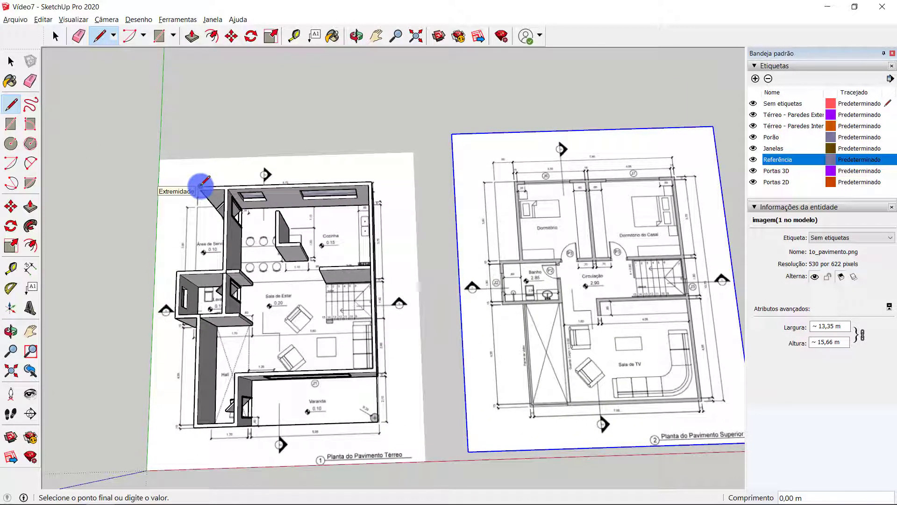
{"action": "left_click", "coordinate": [201, 185]}
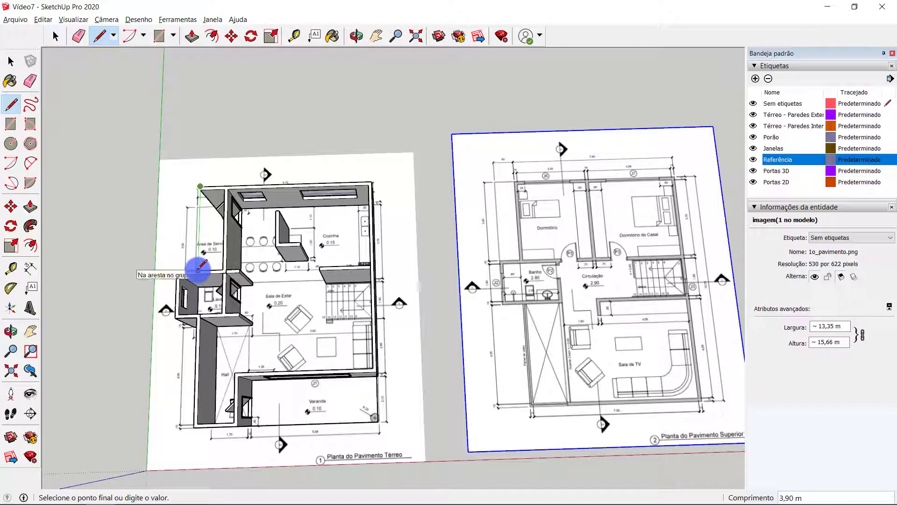
Draw the 3.90 m edge along the service area to the lavabo wall and close the outline at its starting corner.
{"action": "scroll", "coordinate": [508, 199], "scroll_direction": "up", "scroll_amount": 5}
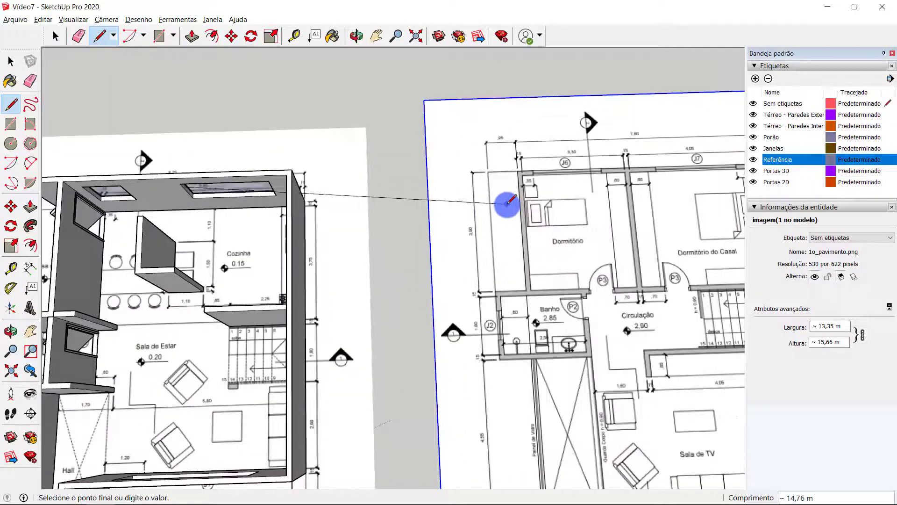
{"action": "scroll", "coordinate": [184, 335], "scroll_direction": "down", "scroll_amount": 4}
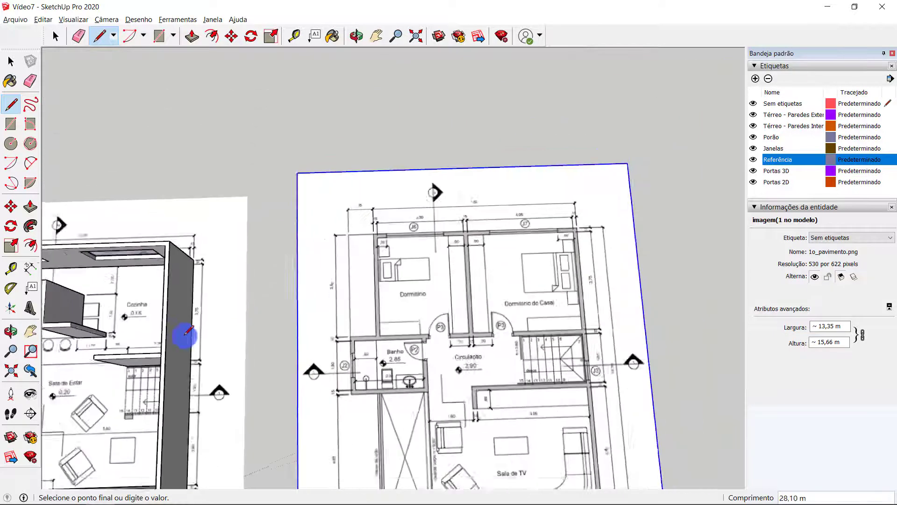
{"action": "middle_click_drag", "start_coordinate": [185, 336], "coordinate": [385, 268], "text": "shift"}
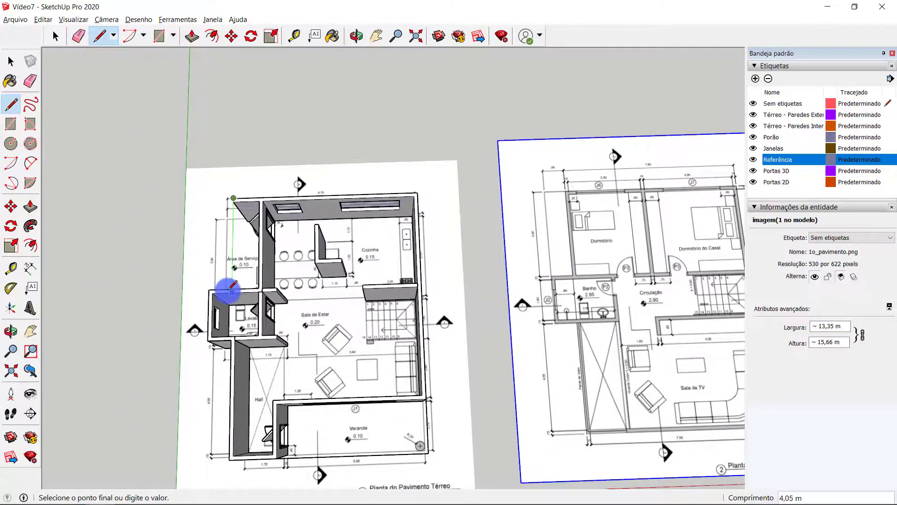
{"action": "scroll", "coordinate": [230, 287], "scroll_direction": "up", "scroll_amount": 2}
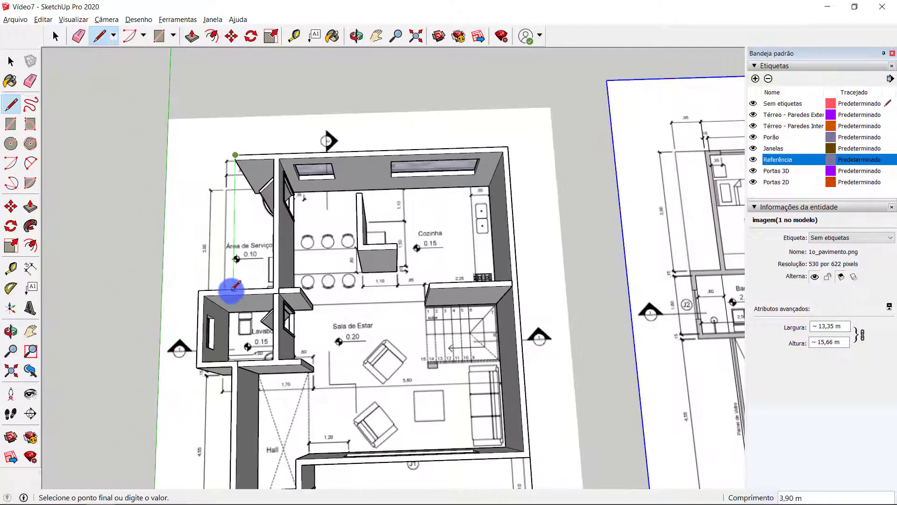
{"action": "left_click", "coordinate": [233, 289]}
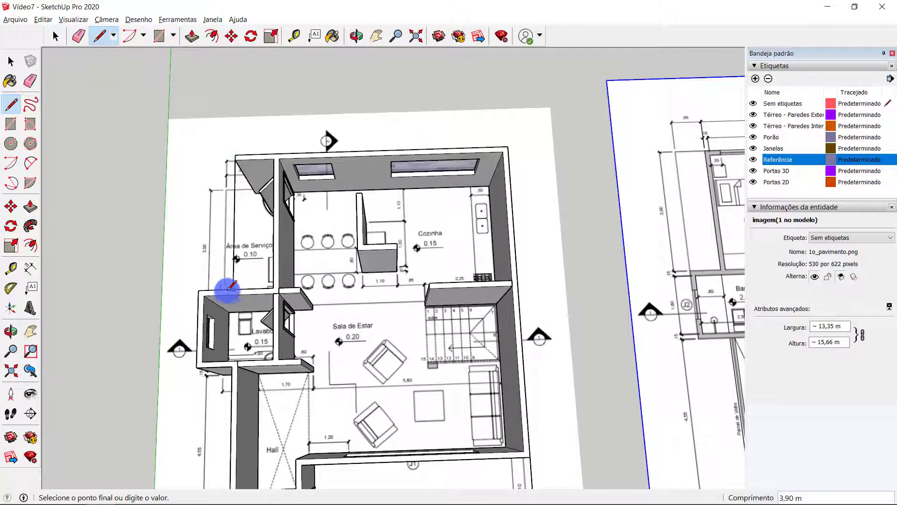
{"action": "left_click", "coordinate": [200, 290]}
Select the traced slab outline over the ground-floor walls and extrude it upward 0,10 m with Push/Pull.
{"action": "key", "text": "space"}
{"action": "scroll", "coordinate": [199, 289], "scroll_direction": "down", "scroll_amount": 3}
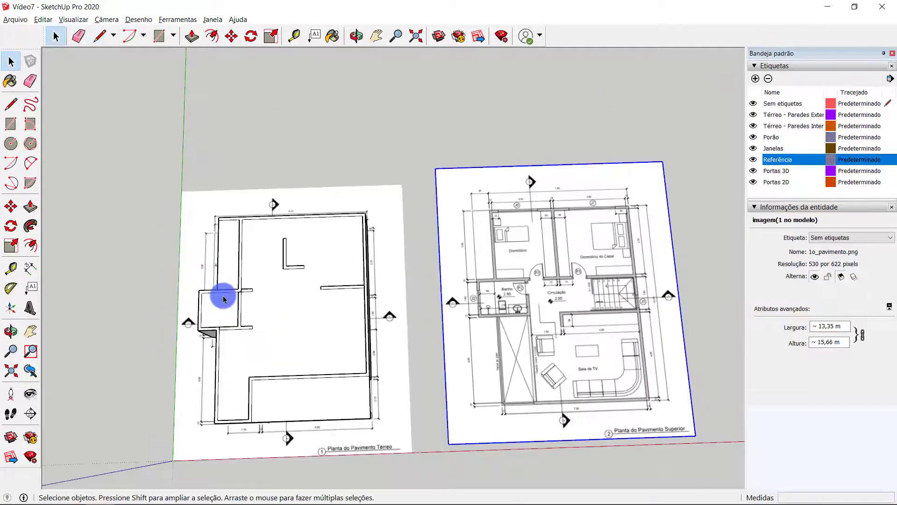
{"action": "double_click", "coordinate": [325, 324]}
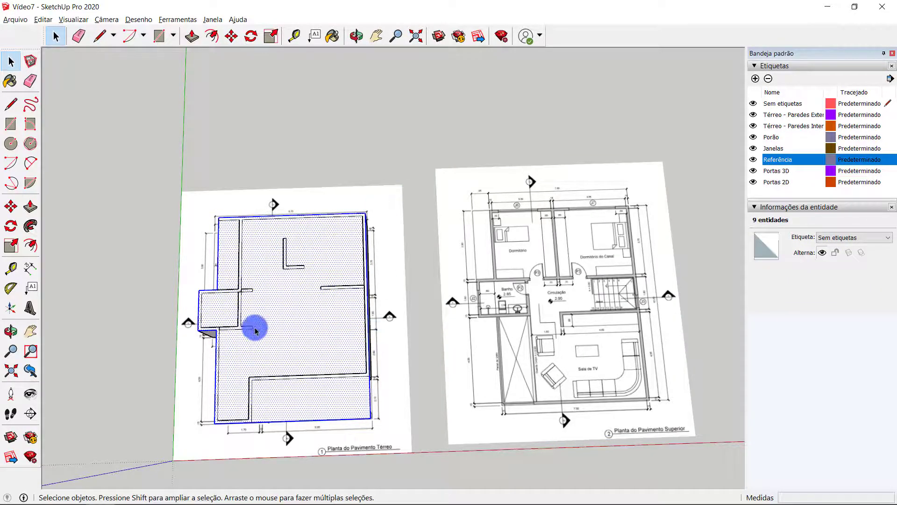
{"action": "key", "text": "p"}
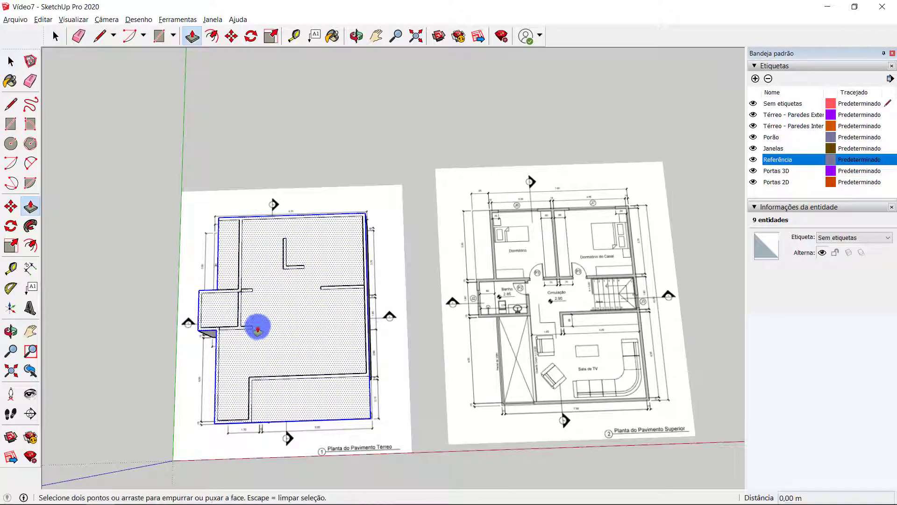
{"action": "left_click", "coordinate": [294, 336]}
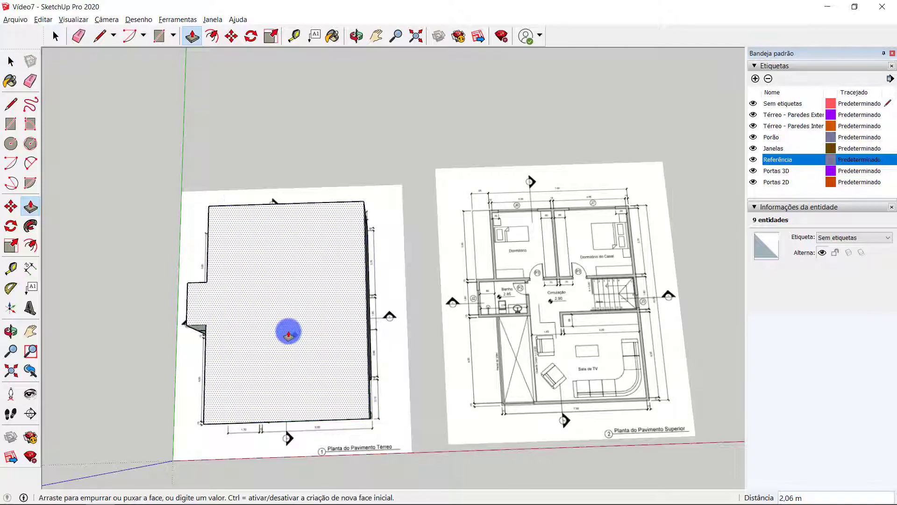
{"action": "type", "text": "0,1"}
{"action": "key", "text": "Return"}
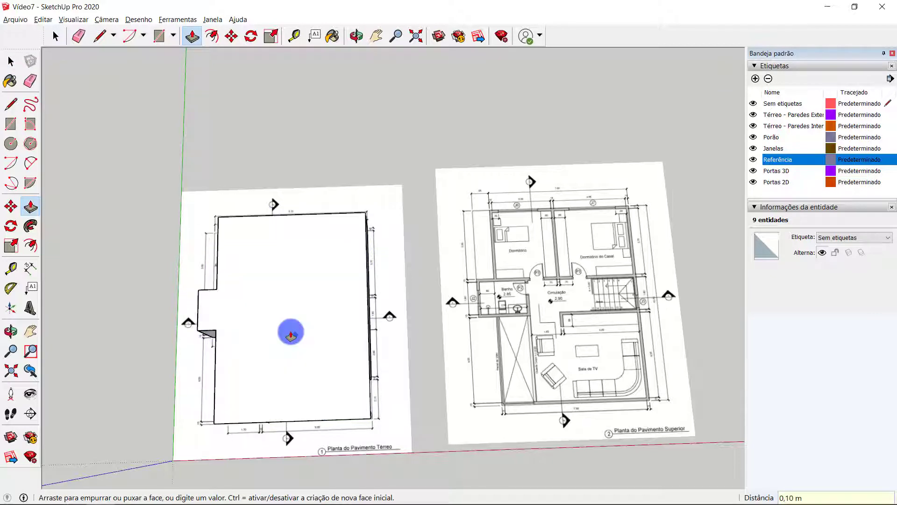
Select the whole upper-floor slab and make it a group.
{"action": "middle_click_drag", "start_coordinate": [324, 349], "coordinate": [281, 159]}
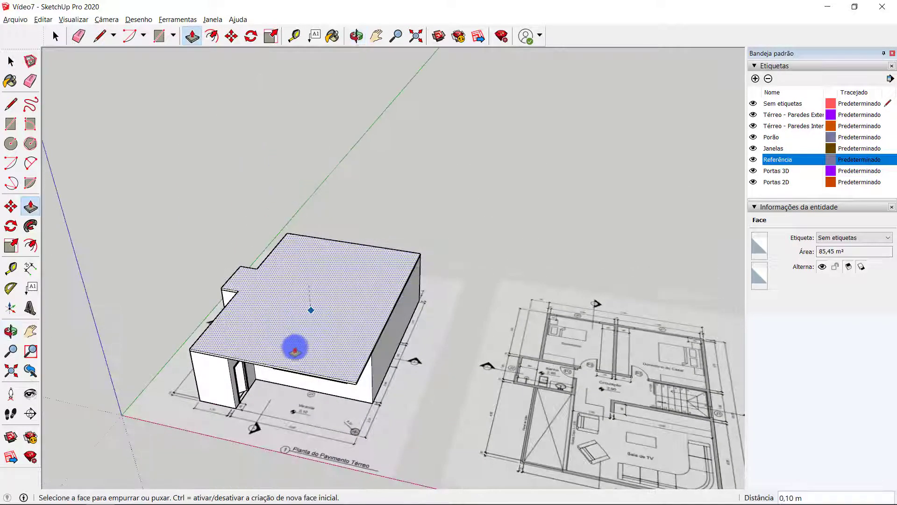
{"action": "scroll", "coordinate": [296, 347], "scroll_direction": "up", "scroll_amount": 2}
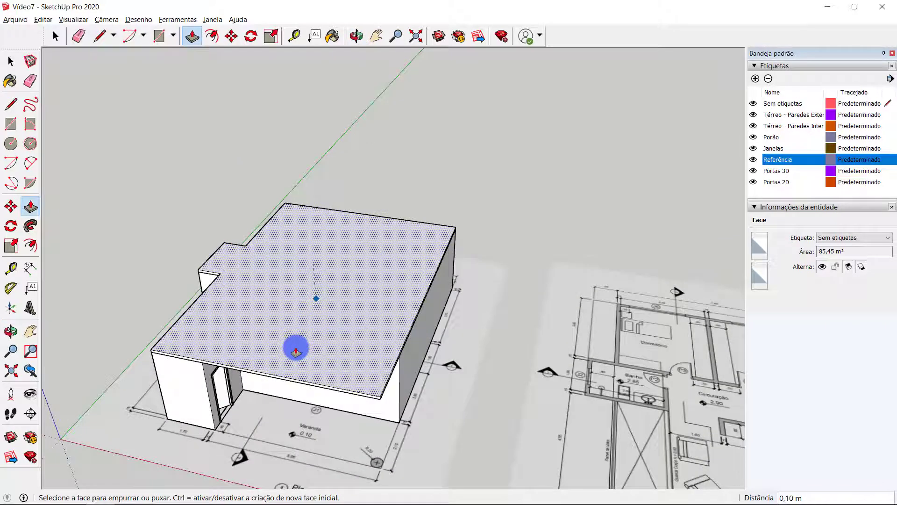
{"action": "key", "text": "space"}
{"action": "double_click", "coordinate": [294, 319]}
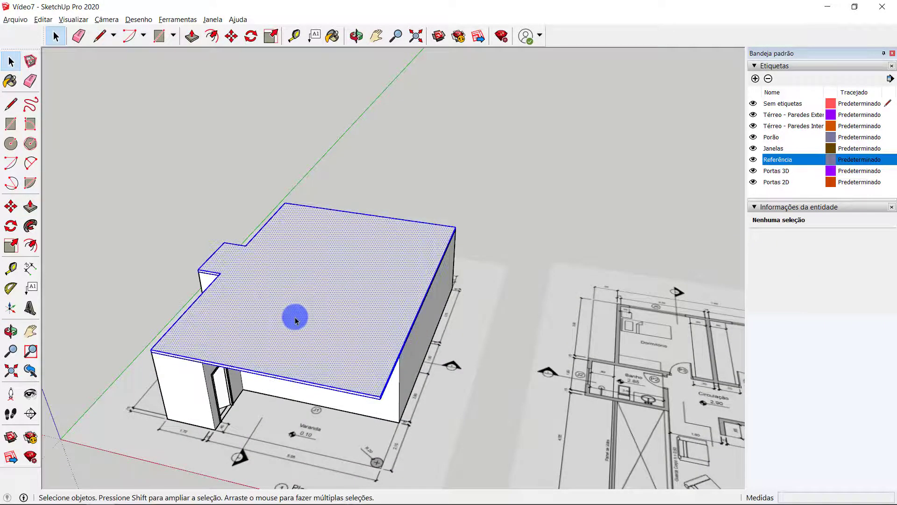
{"action": "right_click", "coordinate": [295, 319]}
{"action": "left_click", "coordinate": [361, 405]}
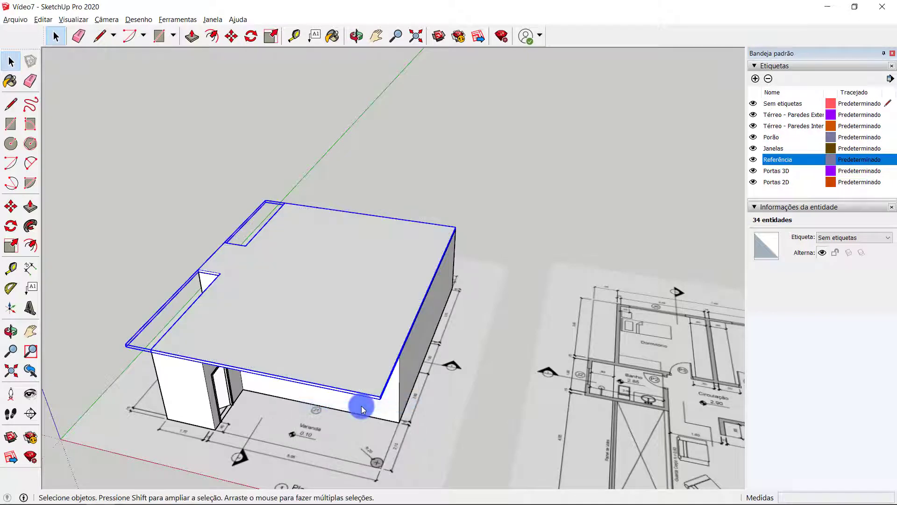
Create the tag "2º pavimento - Piso" and assign the slab group to it.
{"action": "left_click", "coordinate": [755, 78]}
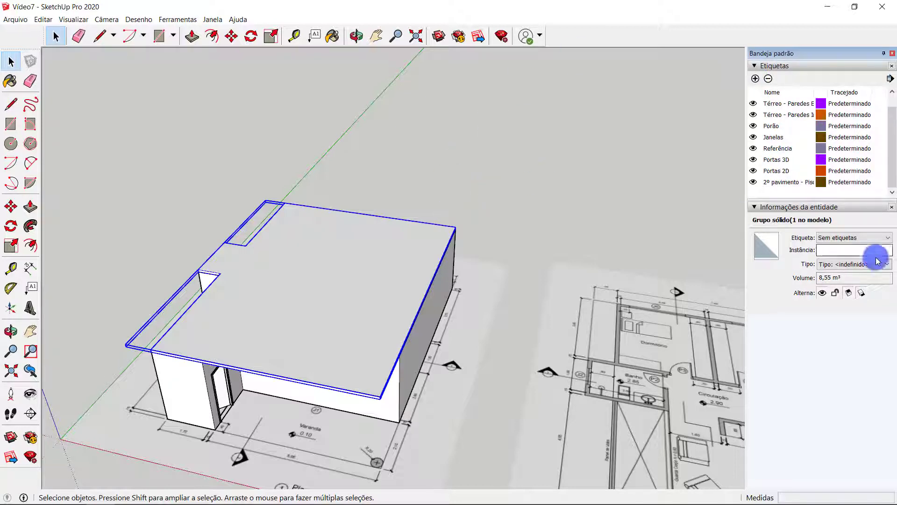
{"action": "left_click", "coordinate": [879, 237]}
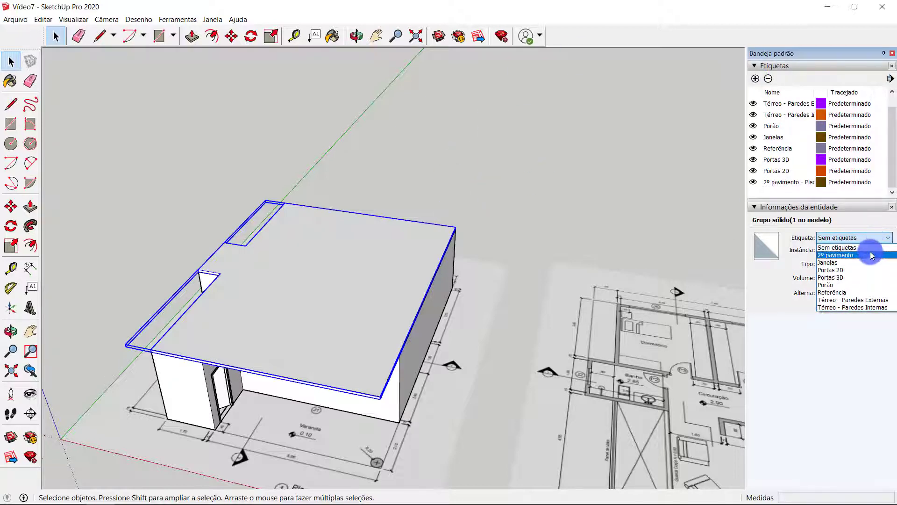
{"action": "left_click", "coordinate": [871, 255]}
Assign the imported upper-floor plan image to the Referência tag.
{"action": "middle_click_drag", "start_coordinate": [411, 216], "coordinate": [403, 215]}
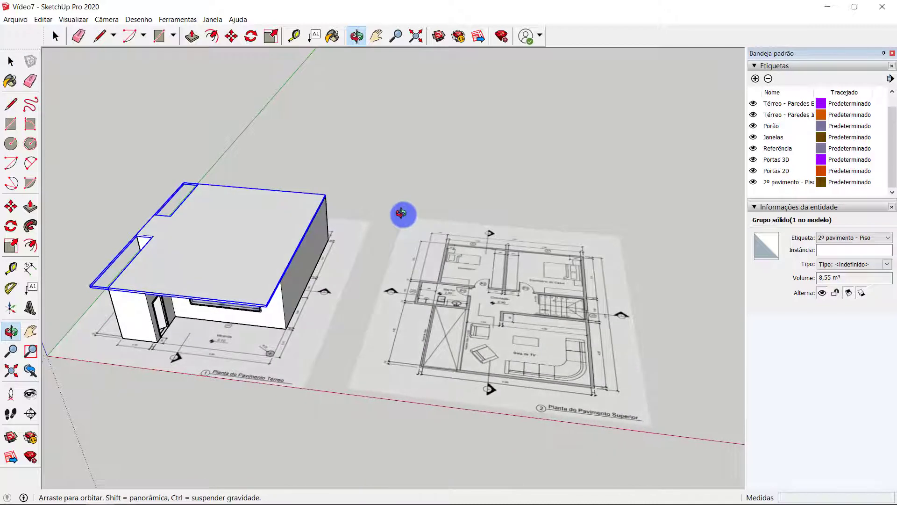
{"action": "left_click", "coordinate": [423, 292]}
{"action": "left_click", "coordinate": [862, 238]}
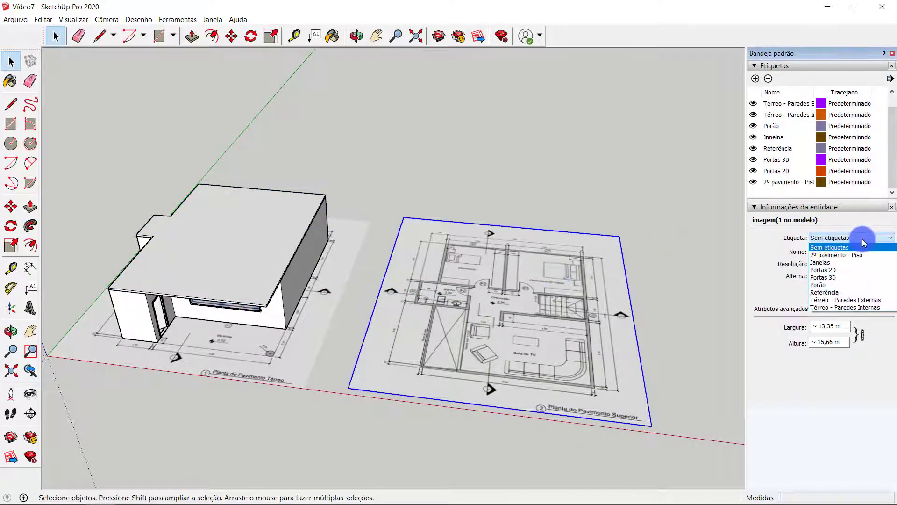
{"action": "left_click", "coordinate": [859, 292]}
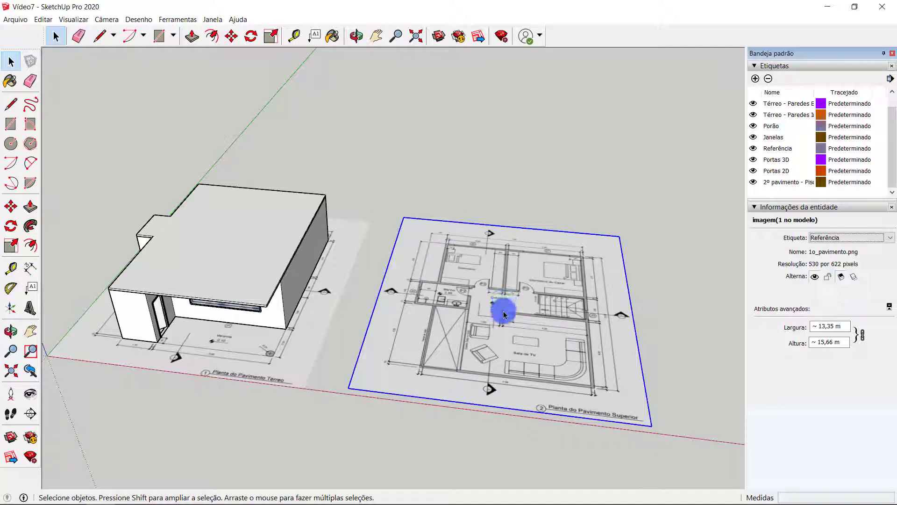
Draw a line about 11,08 m long on the upper-floor plan, along the stair-side outer wall from the couple's bedroom corner to the TV room corner.
{"action": "scroll", "coordinate": [458, 396], "scroll_direction": "up", "scroll_amount": 6}
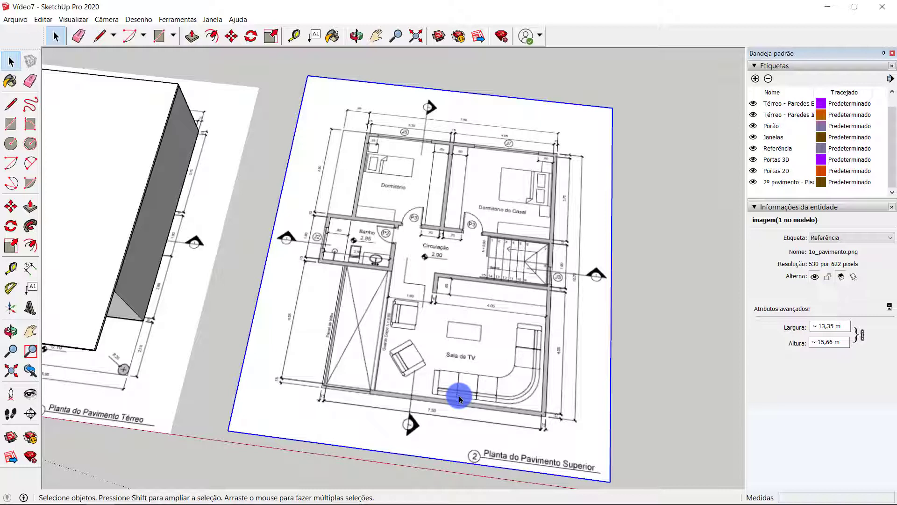
{"action": "key", "text": "l"}
{"action": "scroll", "coordinate": [533, 135], "scroll_direction": "up", "scroll_amount": 3}
{"action": "scroll", "coordinate": [531, 137], "scroll_direction": "up", "scroll_amount": 6}
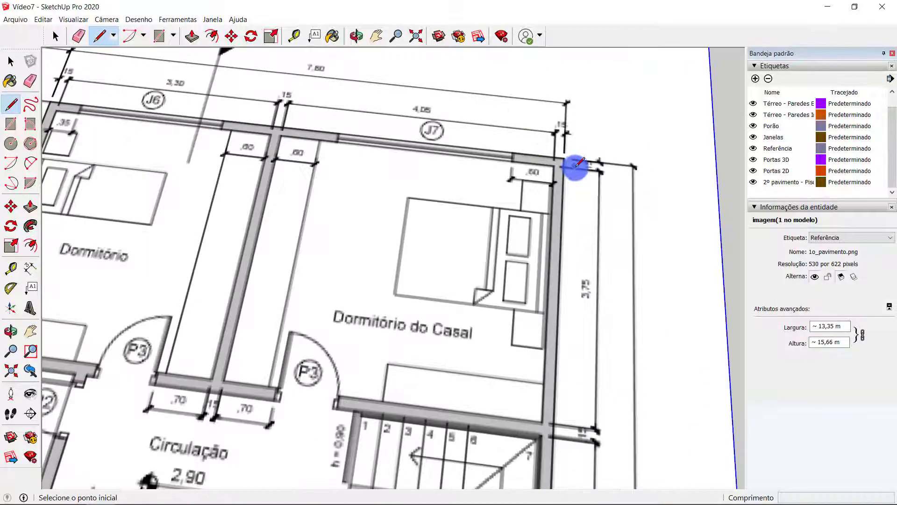
{"action": "scroll", "coordinate": [551, 152], "scroll_direction": "up", "scroll_amount": 2}
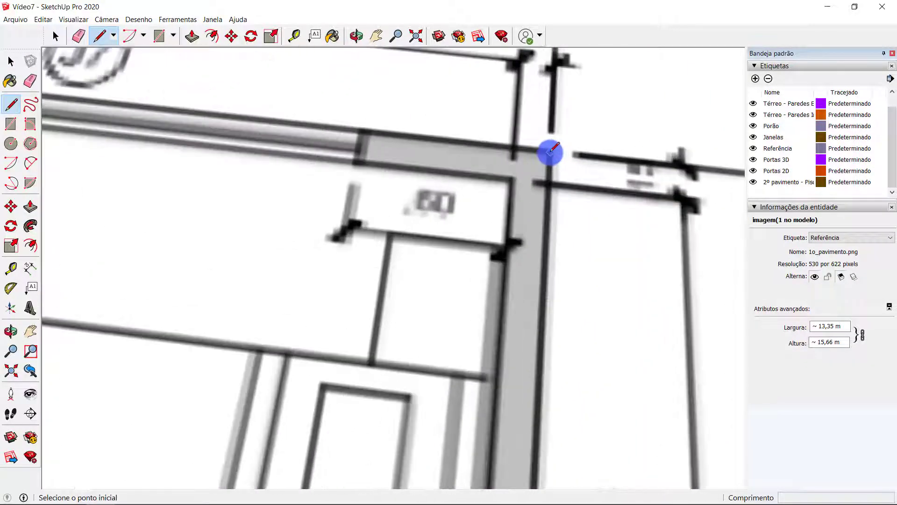
{"action": "left_click", "coordinate": [550, 151]}
{"action": "scroll", "coordinate": [520, 459], "scroll_direction": "down", "scroll_amount": 4}
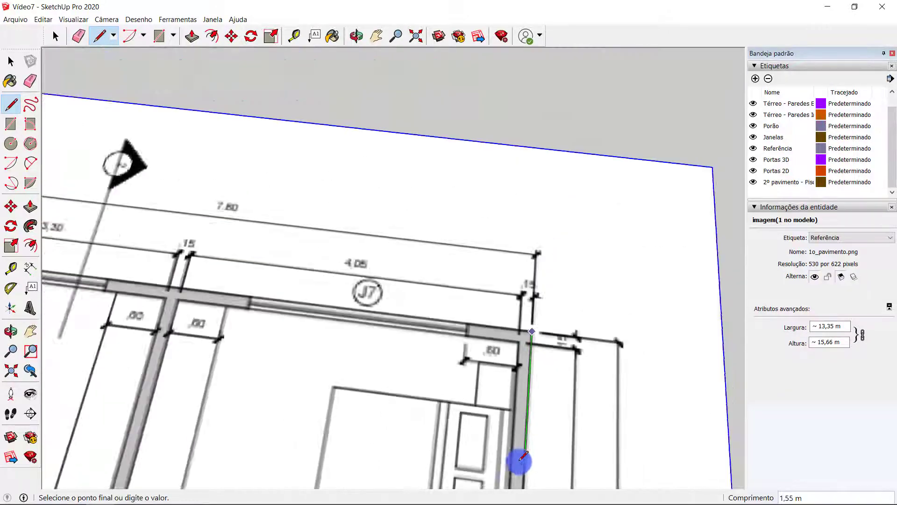
{"action": "middle_click_drag", "start_coordinate": [520, 462], "coordinate": [523, 66], "text": "shift"}
{"action": "scroll", "coordinate": [519, 338], "scroll_direction": "down", "scroll_amount": 3}
{"action": "middle_click_drag", "start_coordinate": [514, 396], "coordinate": [516, 111], "text": "shift"}
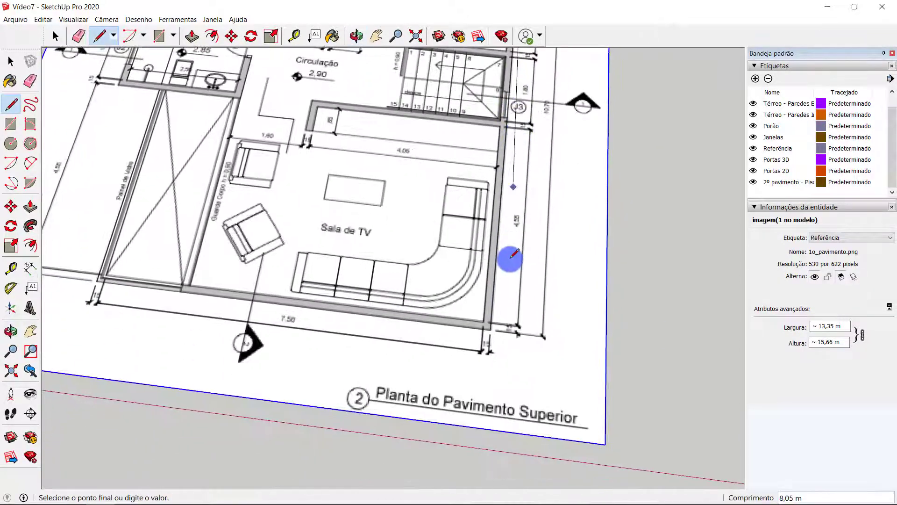
{"action": "scroll", "coordinate": [493, 327], "scroll_direction": "up", "scroll_amount": 6}
{"action": "scroll", "coordinate": [488, 337], "scroll_direction": "up", "scroll_amount": 2}
{"action": "left_click", "coordinate": [468, 342]}
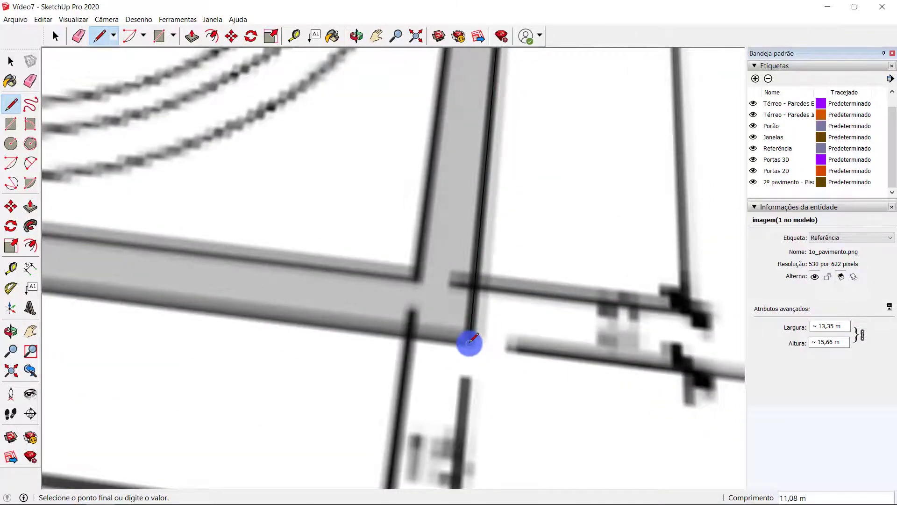
{"action": "scroll", "coordinate": [469, 342], "scroll_direction": "down", "scroll_amount": 5}
{"action": "middle_click_drag", "start_coordinate": [471, 341], "coordinate": [493, 330], "text": "shift"}
{"action": "scroll", "coordinate": [486, 341], "scroll_direction": "up", "scroll_amount": 2}
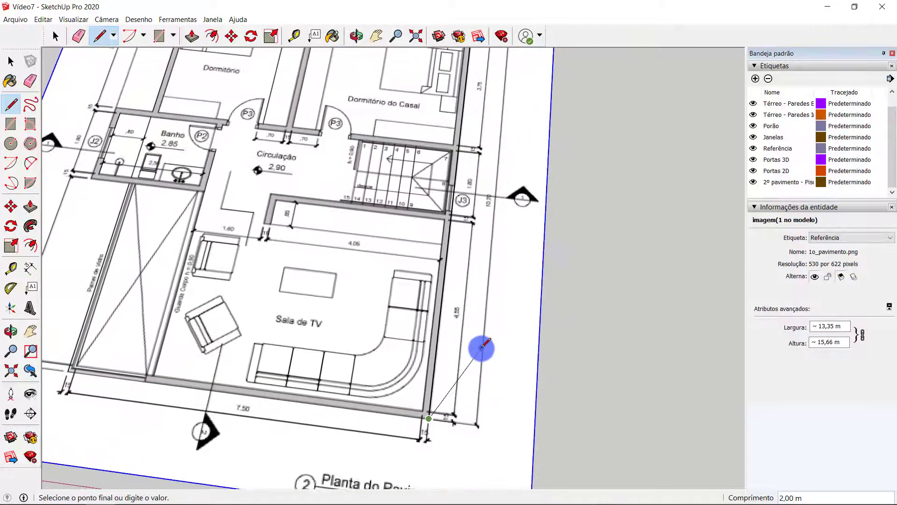
{"action": "key", "text": "t"}
{"action": "left_click", "coordinate": [427, 417]}
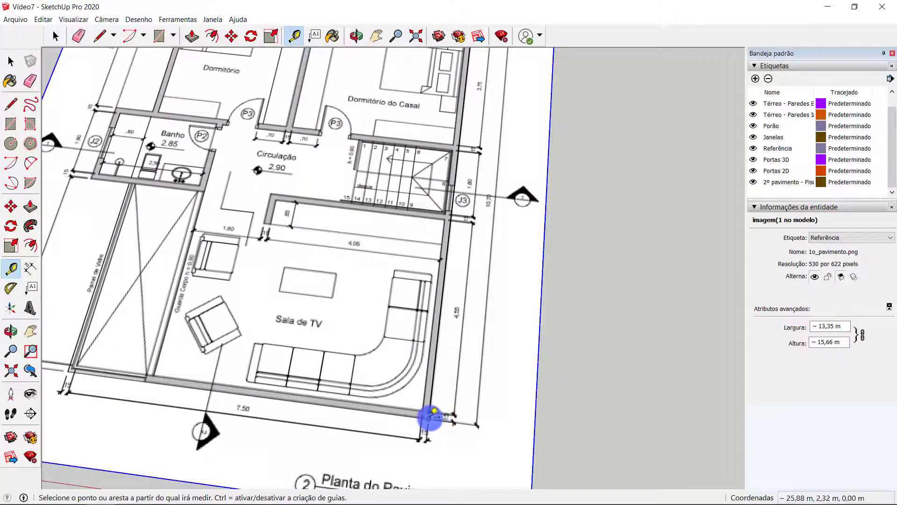
{"action": "scroll", "coordinate": [464, 184], "scroll_direction": "down", "scroll_amount": 3}
{"action": "middle_click_drag", "start_coordinate": [465, 184], "coordinate": [444, 231]}
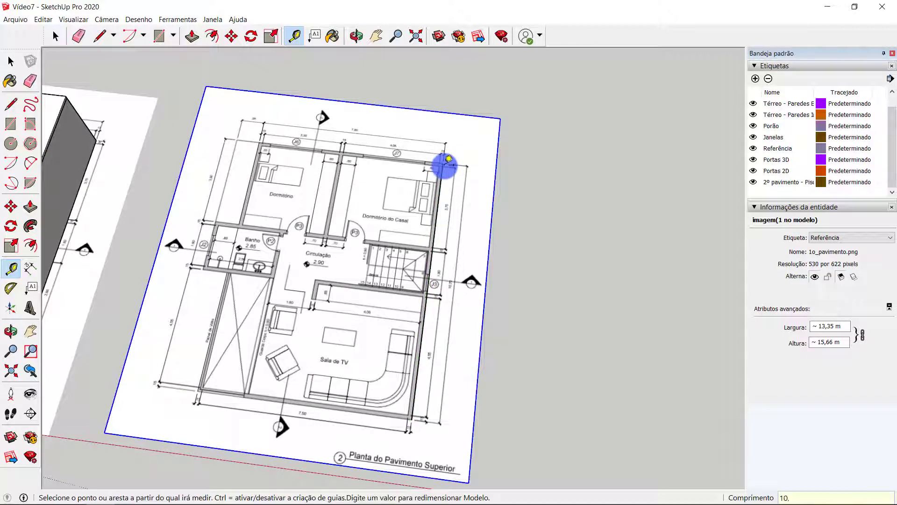
{"action": "key", "text": "Return"}
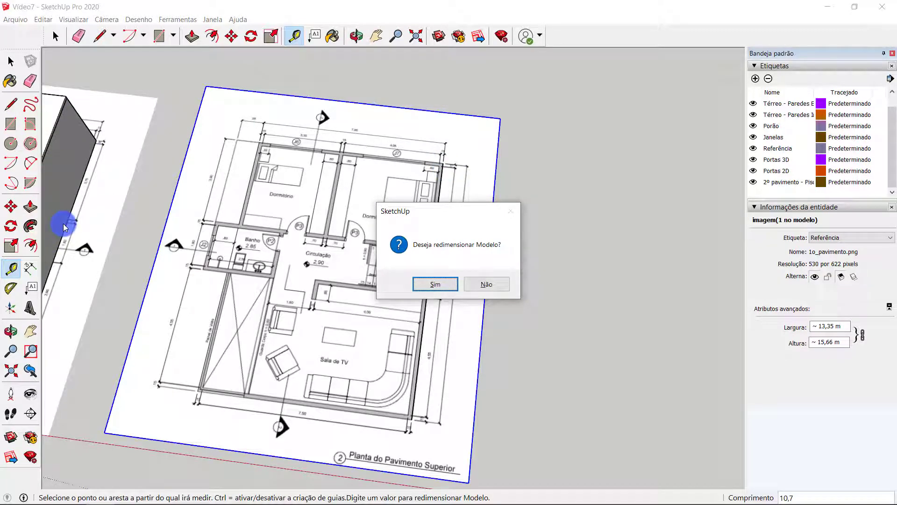
{"action": "left_click", "coordinate": [494, 284]}
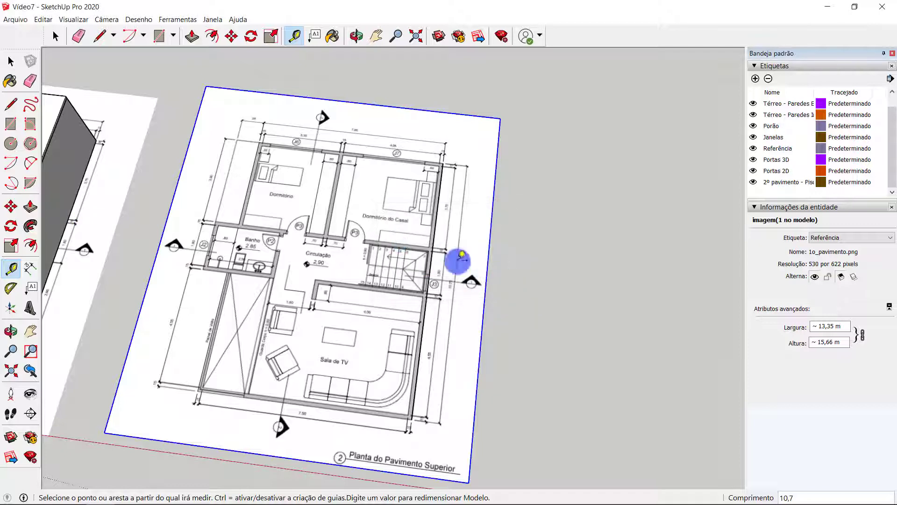
Group the upper-floor plan image together with the line drawn along its outer wall.
{"action": "key", "text": "space"}
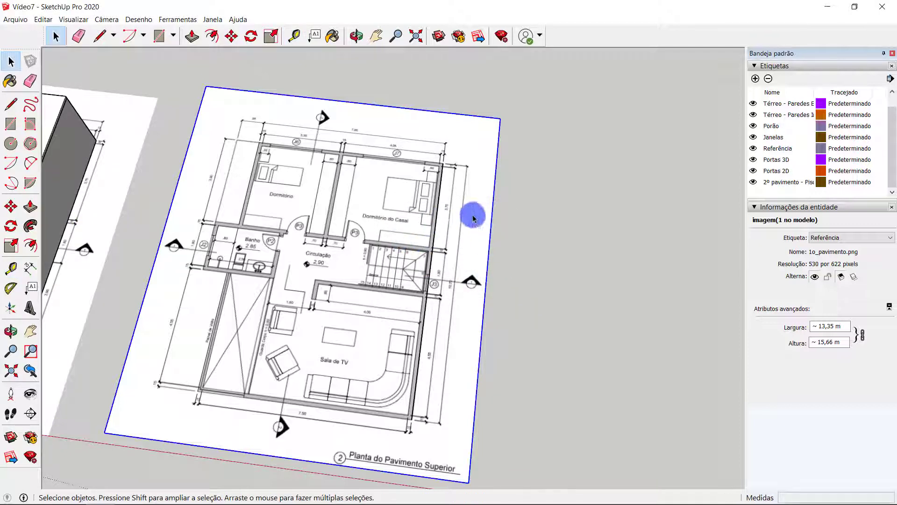
{"action": "left_click", "coordinate": [438, 210], "text": "shift"}
{"action": "right_click", "coordinate": [437, 209]}
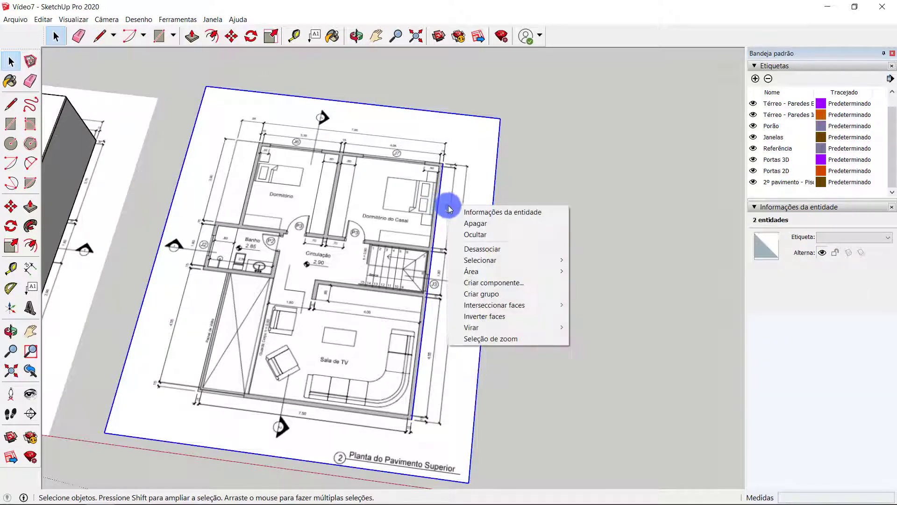
{"action": "left_click", "coordinate": [519, 293]}
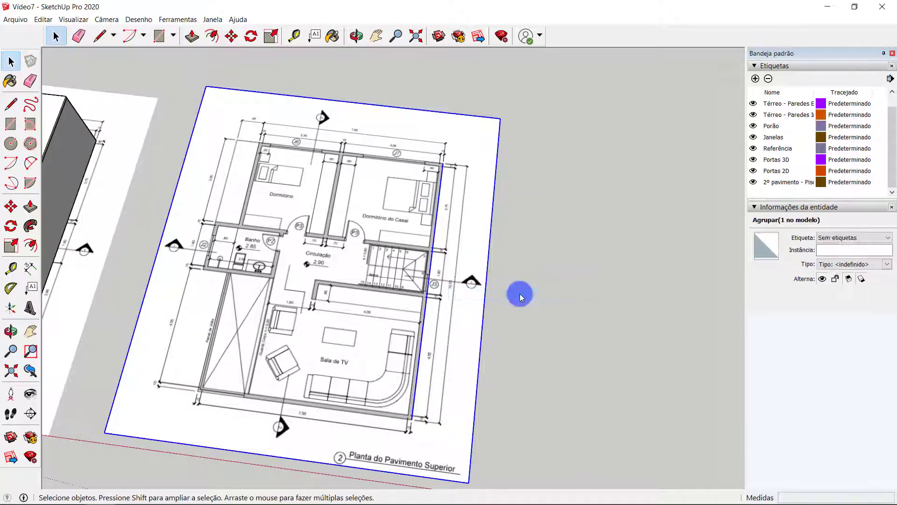
Inside the plan group, measure the outer wall line with Tape Measure and rescale only this group so the line is 10,7 m long.
{"action": "double_click", "coordinate": [403, 216]}
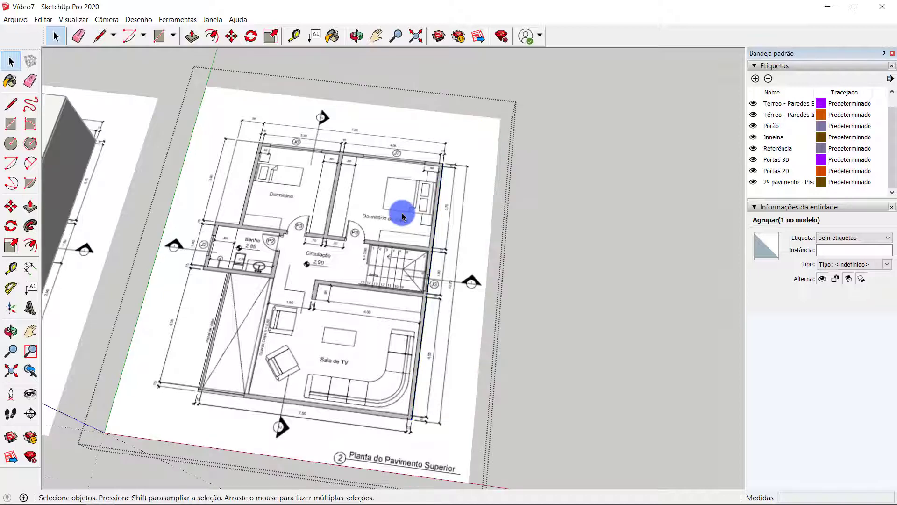
{"action": "key", "text": "t"}
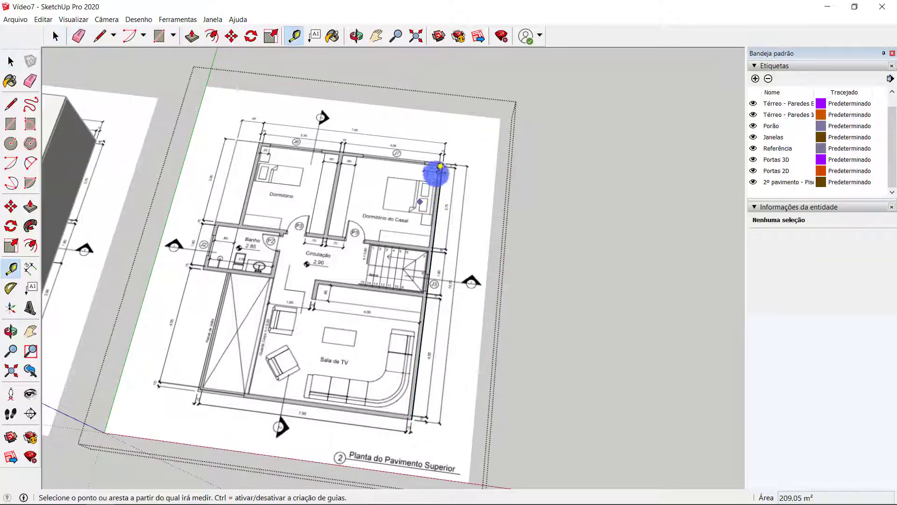
{"action": "left_click", "coordinate": [443, 163]}
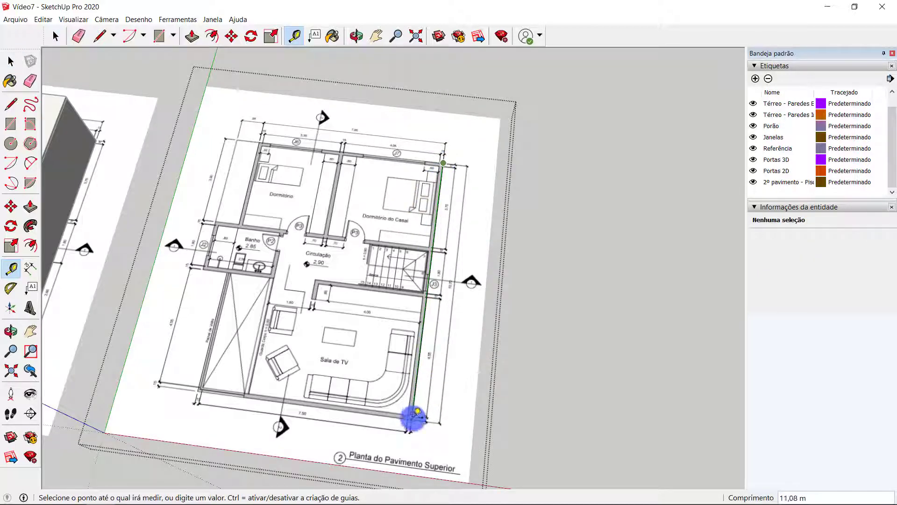
{"action": "left_click", "coordinate": [413, 418]}
{"action": "type", "text": "10,7"}
{"action": "key", "text": "Return"}
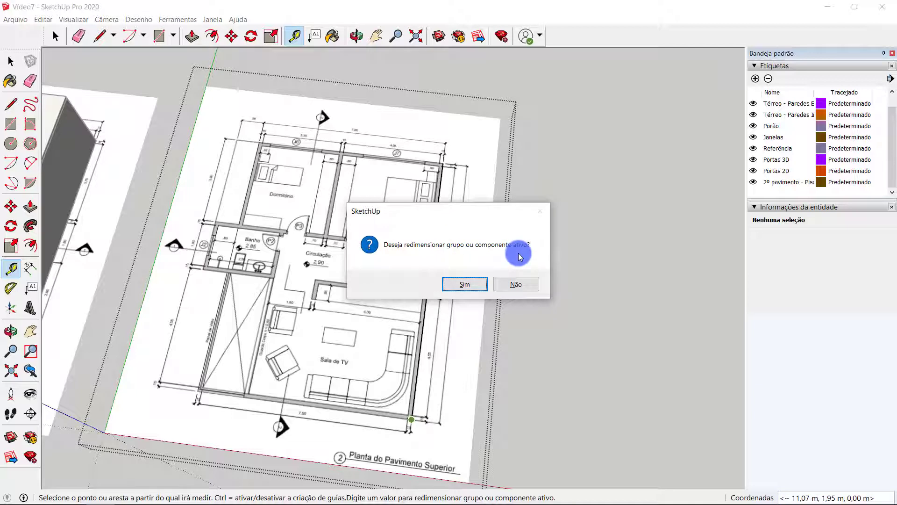
{"action": "left_click", "coordinate": [470, 284]}
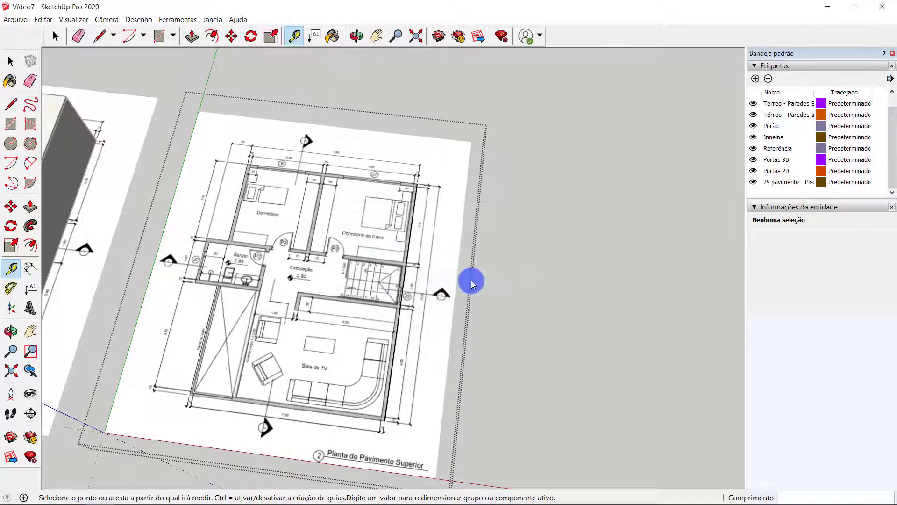
Move the scaled upper-floor plan group by the TV-room end of its wall line onto the matching corner of the upper-floor slab.
{"action": "scroll", "coordinate": [315, 280], "scroll_direction": "down", "scroll_amount": 5}
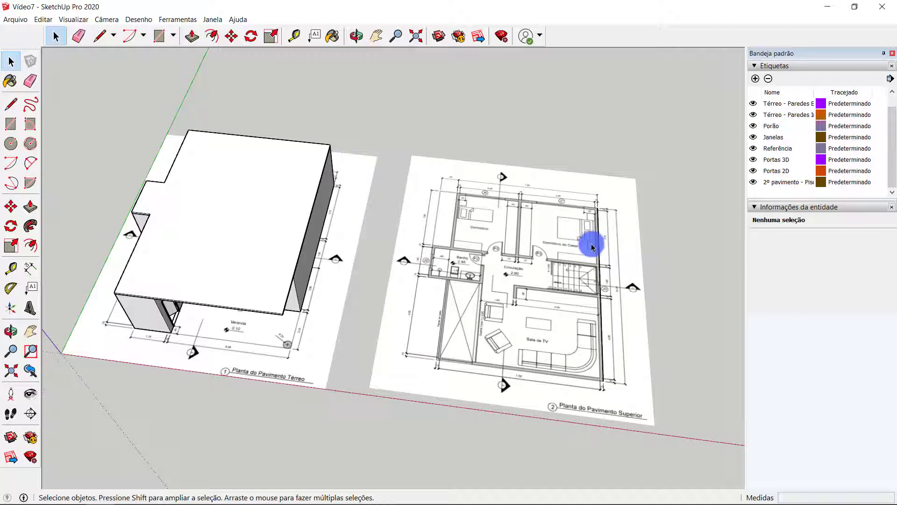
{"action": "left_click", "coordinate": [551, 239]}
{"action": "key", "text": "m"}
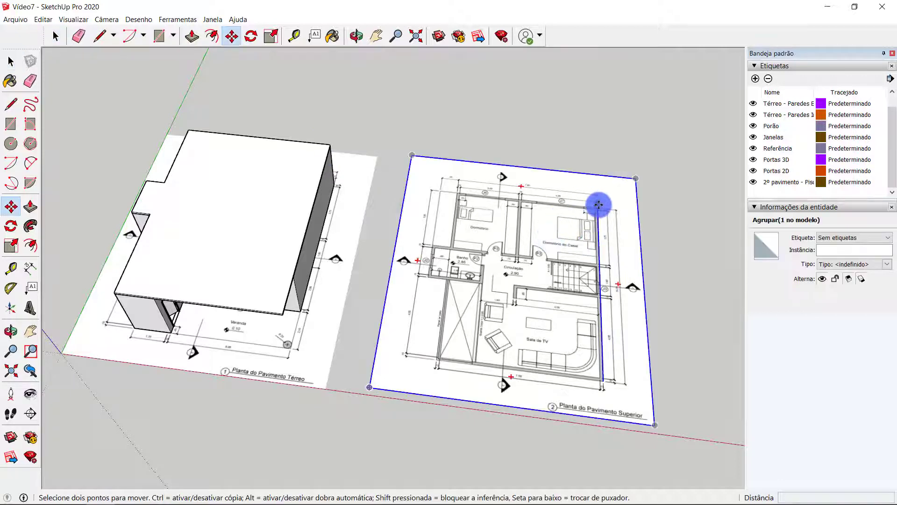
{"action": "left_click", "coordinate": [603, 381]}
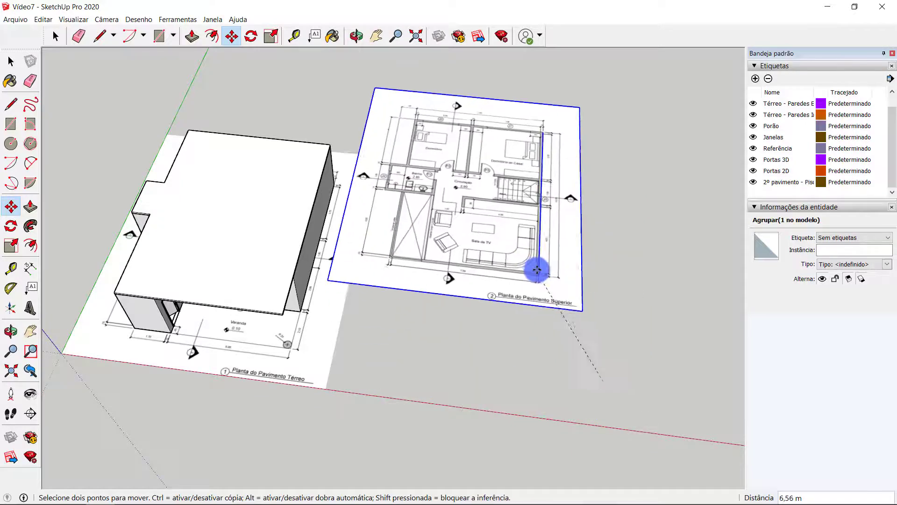
{"action": "scroll", "coordinate": [280, 312], "scroll_direction": "up", "scroll_amount": 6}
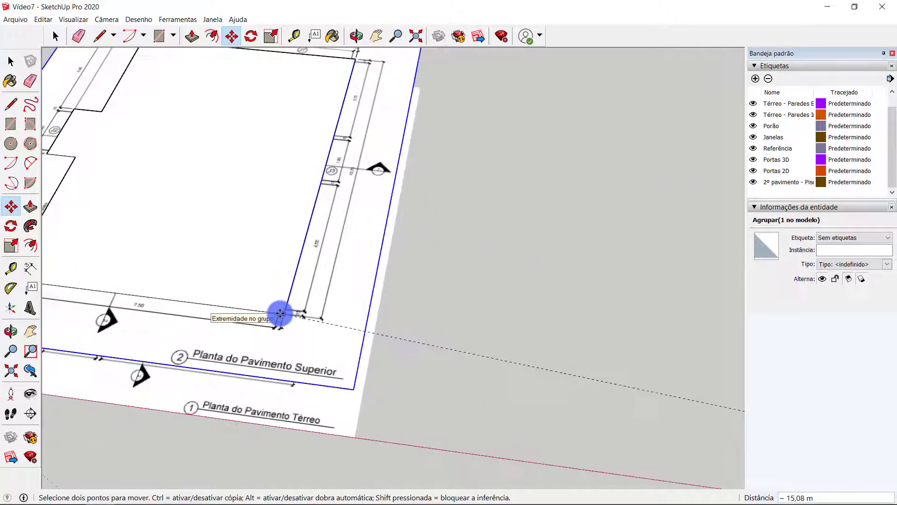
{"action": "left_click", "coordinate": [289, 318]}
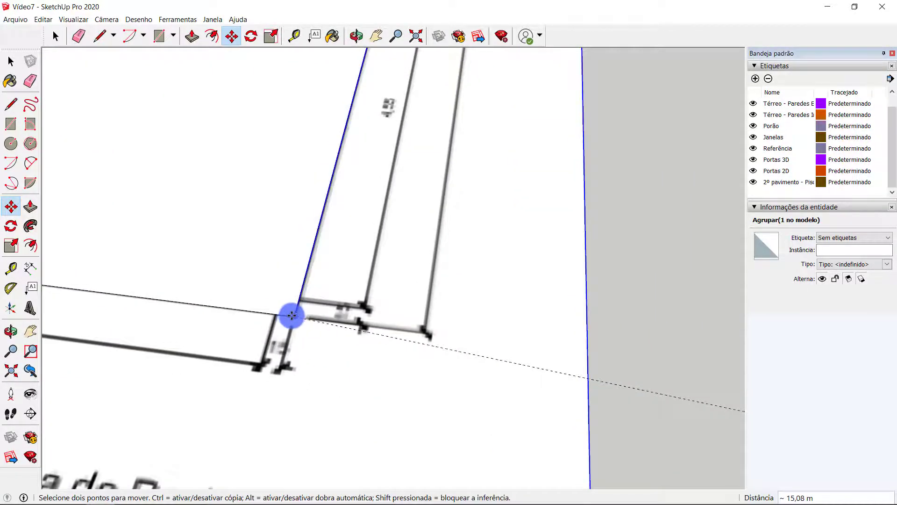
{"action": "scroll", "coordinate": [290, 314], "scroll_direction": "down", "scroll_amount": 5}
{"action": "middle_click_drag", "start_coordinate": [290, 314], "coordinate": [362, 242]}
{"action": "scroll", "coordinate": [380, 310], "scroll_direction": "up", "scroll_amount": 4}
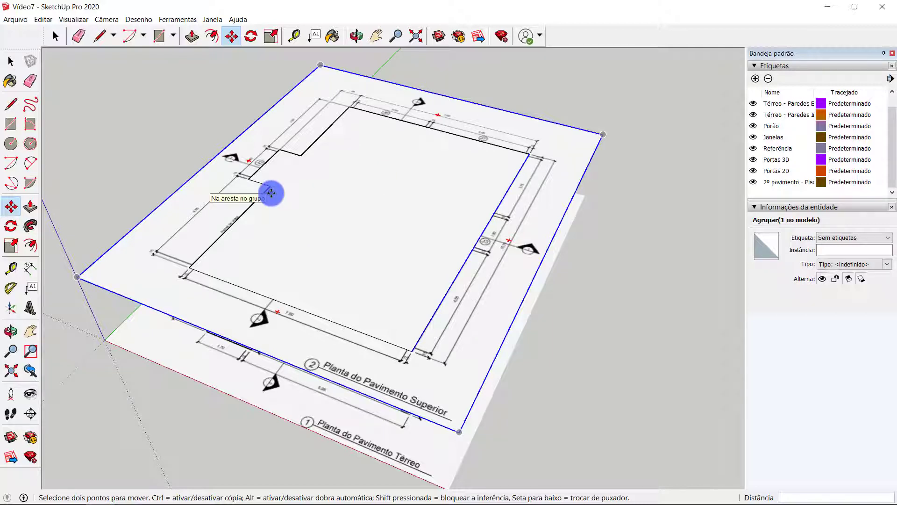
Inside the upper-floor slab group, paint the top face with Cor M01 and reduce that material's opacity to 38.
{"action": "key", "text": "space"}
{"action": "left_click", "coordinate": [632, 295]}
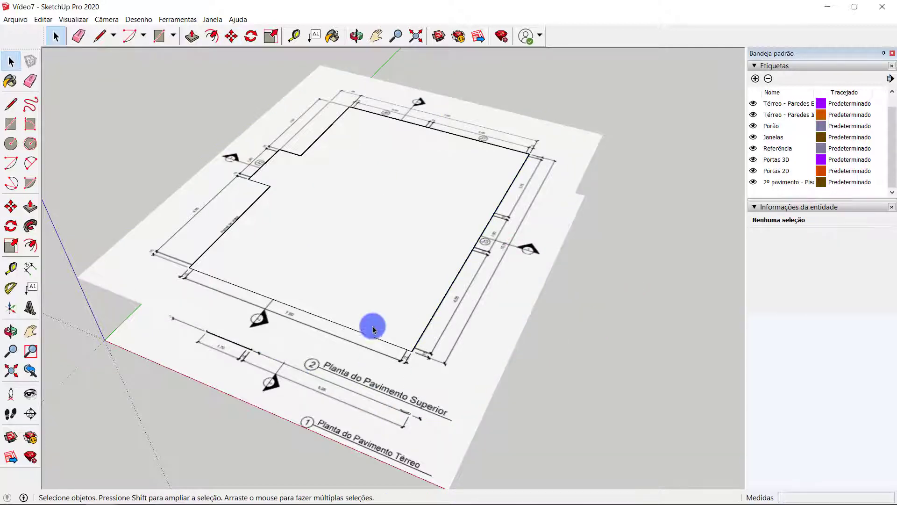
{"action": "double_click", "coordinate": [352, 176]}
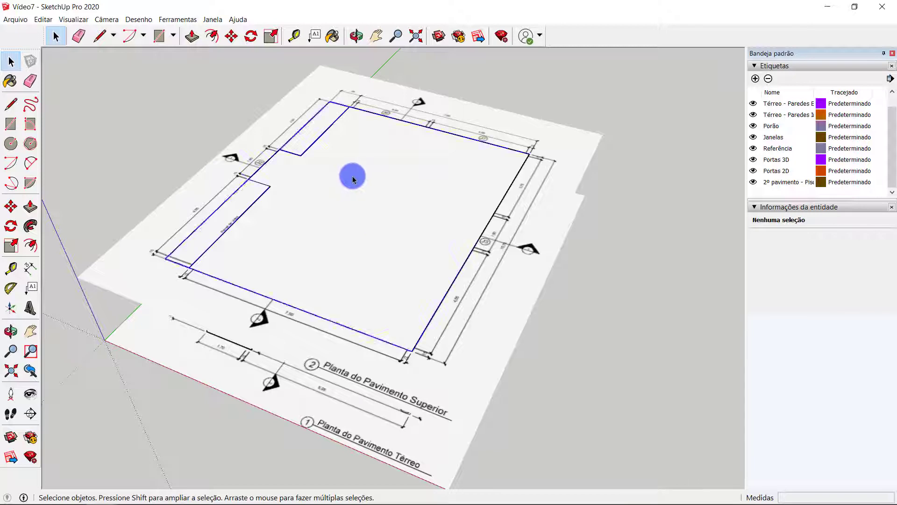
{"action": "left_click", "coordinate": [376, 176]}
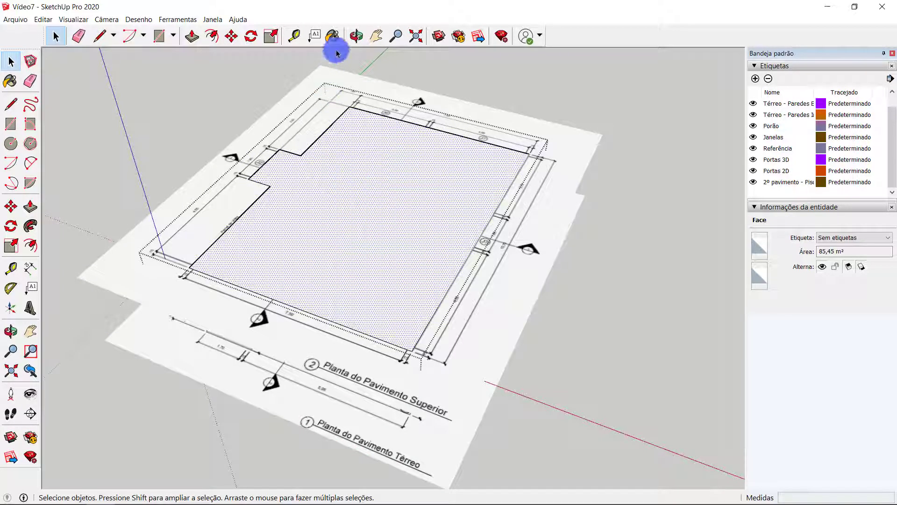
{"action": "left_click", "coordinate": [332, 36]}
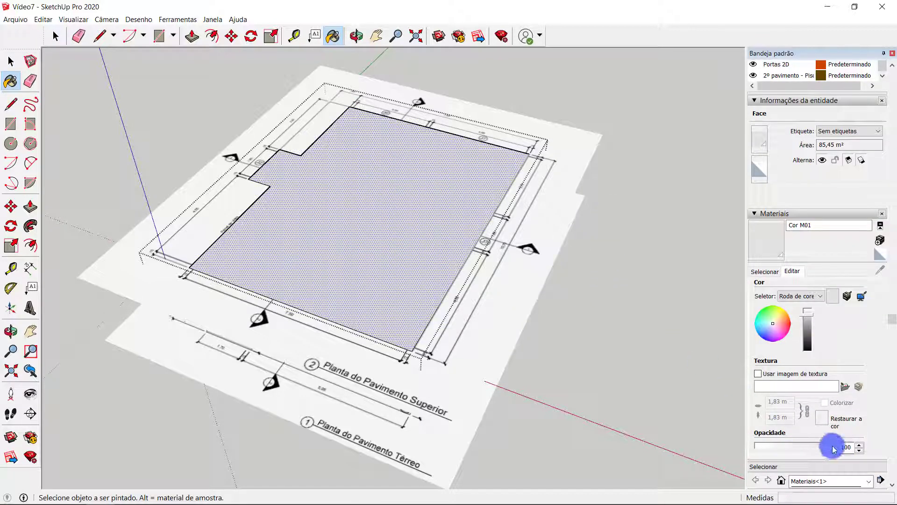
{"action": "left_click_drag", "start_coordinate": [820, 452], "coordinate": [778, 450]}
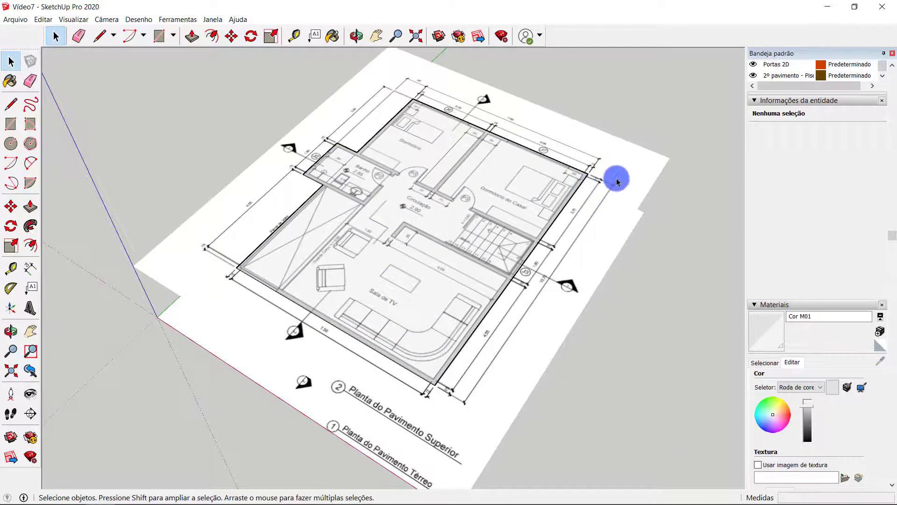
Place a horizontal section plane through the house and move it up 2,60 m.
{"action": "left_click", "coordinate": [615, 179]}
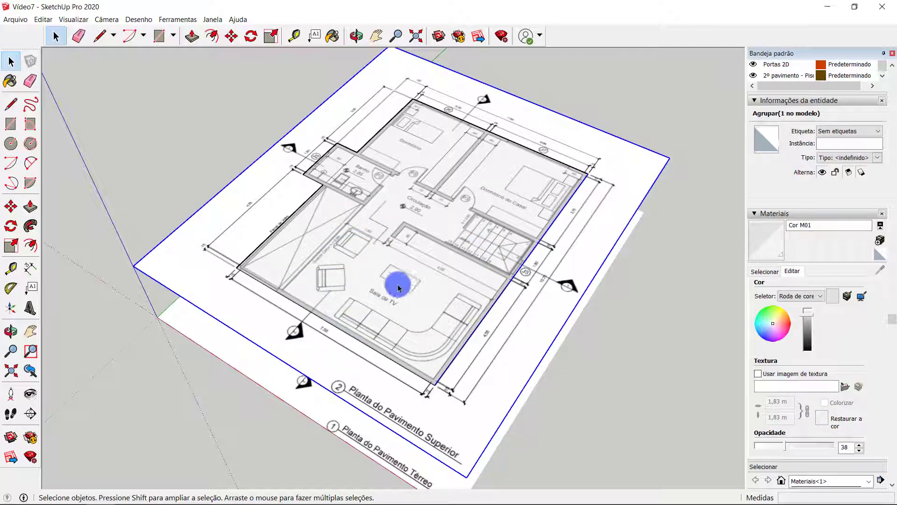
{"action": "key", "text": "o"}
{"action": "left_click_drag", "start_coordinate": [411, 310], "coordinate": [410, 167]}
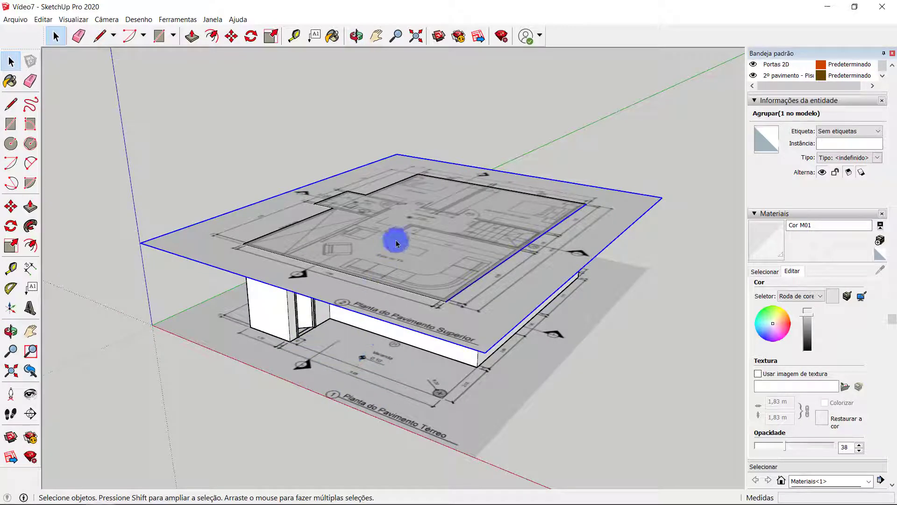
{"action": "scroll", "coordinate": [383, 294], "scroll_direction": "down", "scroll_amount": 3}
{"action": "scroll", "coordinate": [751, 347], "scroll_direction": "up", "scroll_amount": 5}
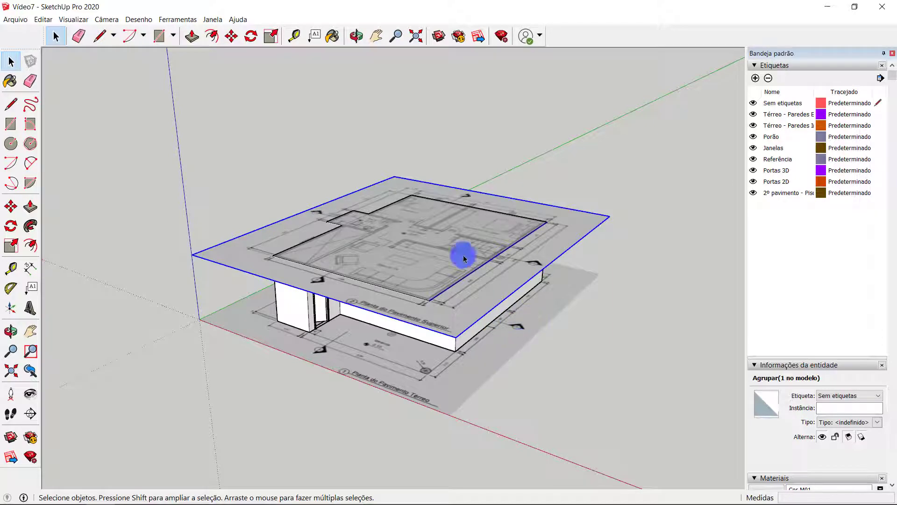
{"action": "left_click", "coordinate": [30, 413]}
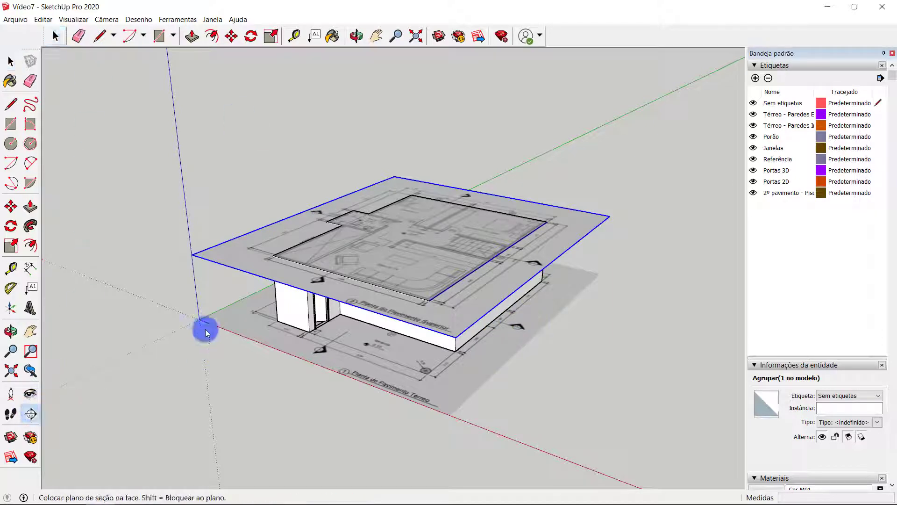
{"action": "left_click", "coordinate": [354, 225]}
{"action": "key", "text": "m"}
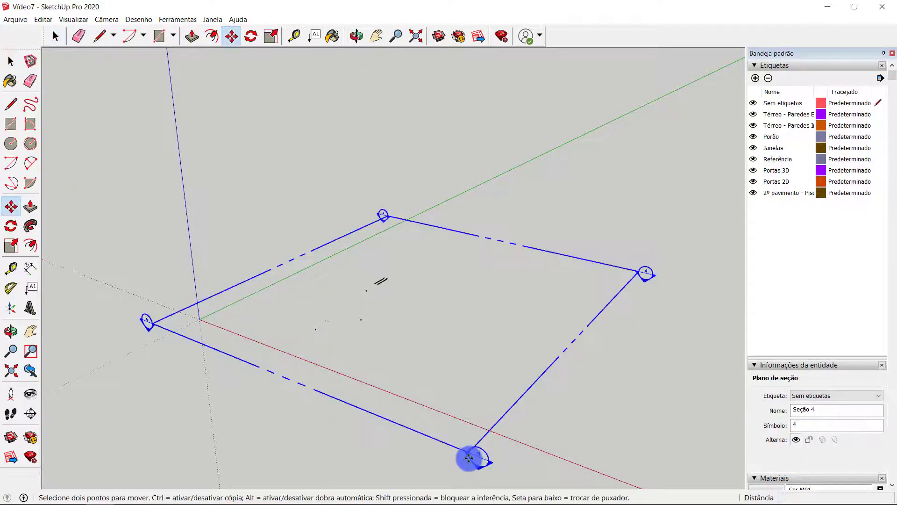
{"action": "left_click_drag", "start_coordinate": [475, 459], "coordinate": [447, 381]}
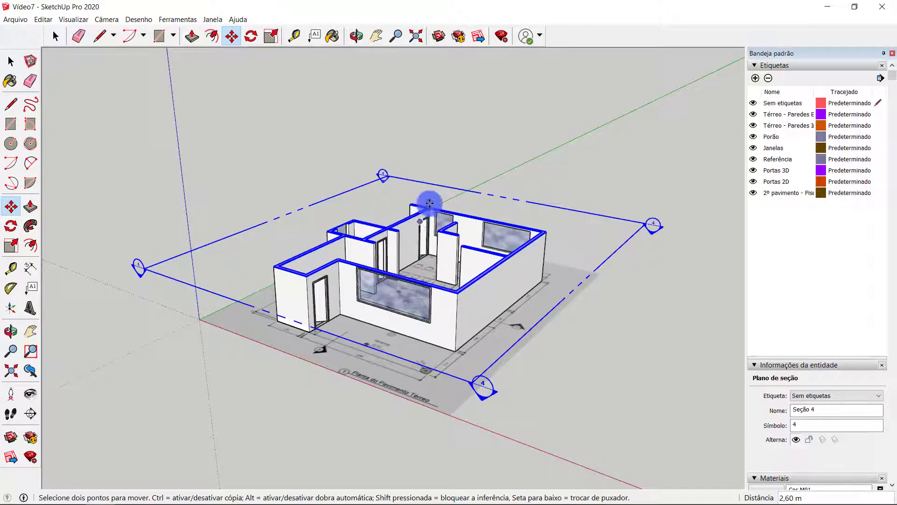
Reverse the cutting direction of the horizontal section plane.
{"action": "key", "text": "space"}
{"action": "right_click", "coordinate": [472, 385]}
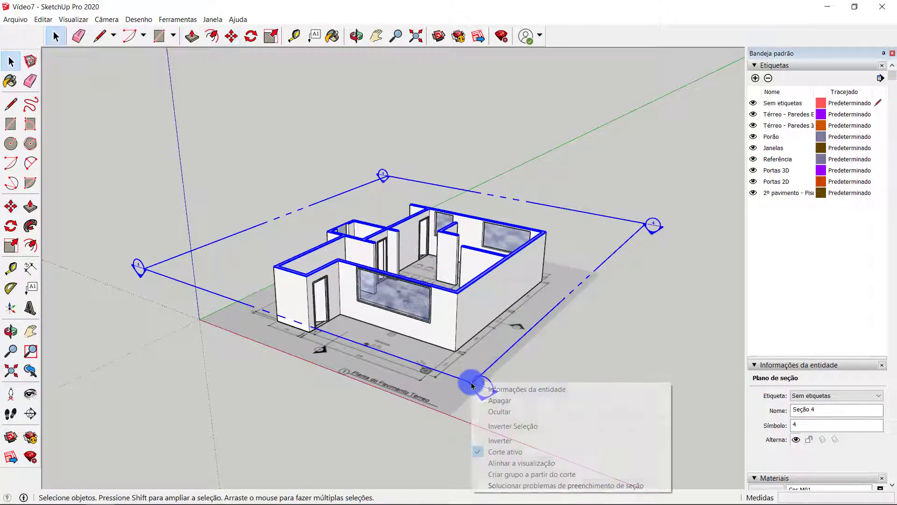
{"action": "left_click", "coordinate": [513, 439]}
{"action": "middle_click_drag", "start_coordinate": [385, 248], "coordinate": [410, 496]}
{"action": "key", "text": "space"}
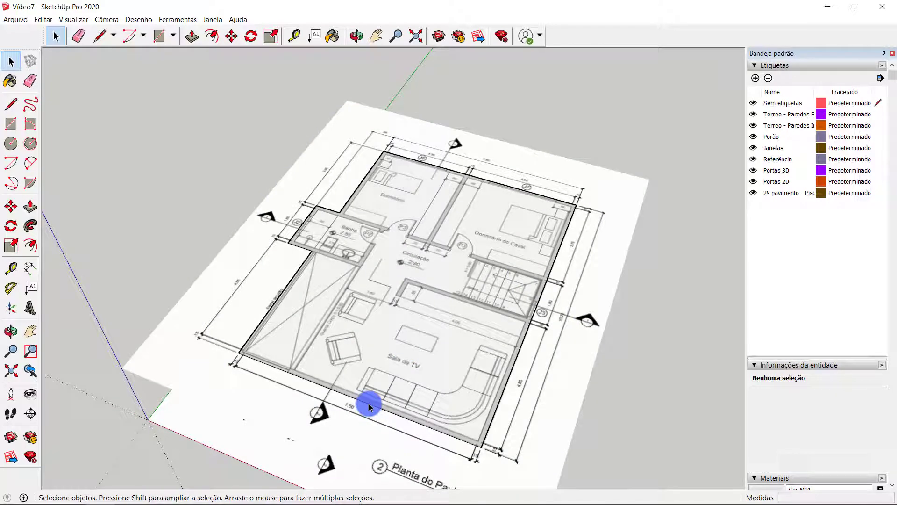
Trace the upper floor's outer wall outline over the slab with lines, starting at the Dormitório corner and following the bathroom projection.
{"action": "key", "text": "l"}
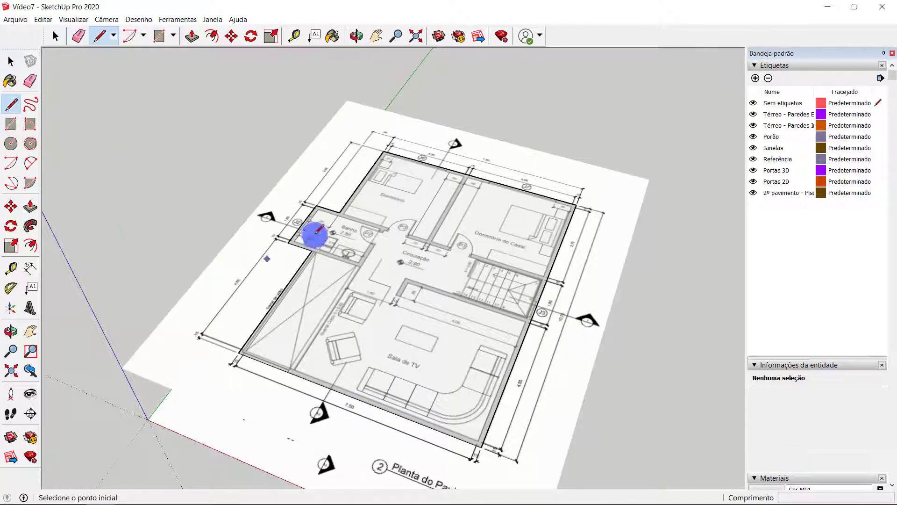
{"action": "left_click", "coordinate": [383, 151]}
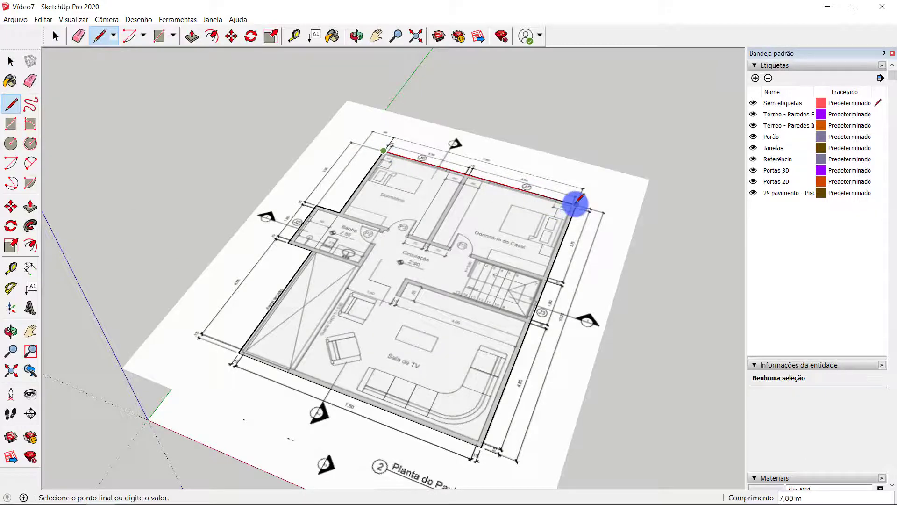
{"action": "left_click", "coordinate": [575, 205]}
{"action": "left_click", "coordinate": [481, 447]}
{"action": "left_click", "coordinate": [239, 353]}
{"action": "left_click", "coordinate": [311, 251]}
{"action": "left_click", "coordinate": [288, 242]}
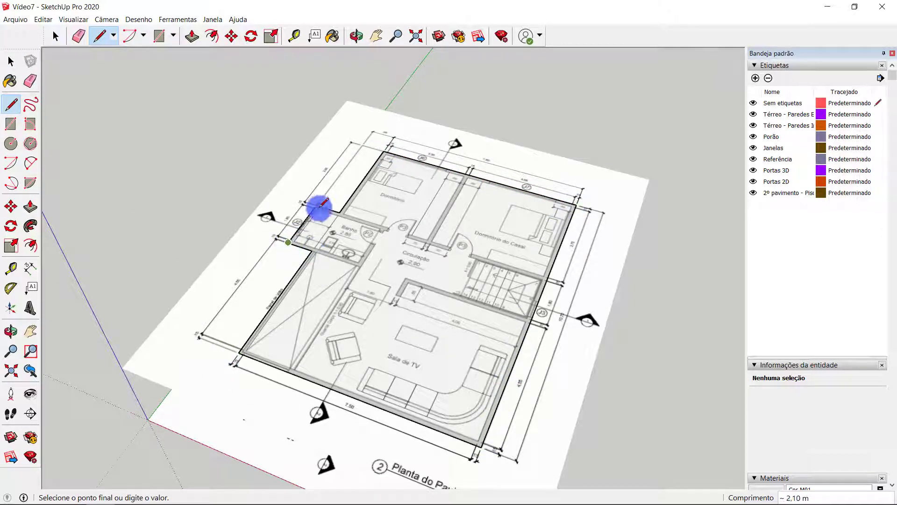
{"action": "scroll", "coordinate": [319, 208], "scroll_direction": "up", "scroll_amount": 8}
{"action": "left_click", "coordinate": [320, 209]}
{"action": "left_click", "coordinate": [407, 239]}
Offset the traced upper-floor outline inward by 0,15 m to form the outer wall thickness.
{"action": "scroll", "coordinate": [406, 238], "scroll_direction": "down", "scroll_amount": 8}
{"action": "middle_click_drag", "start_coordinate": [314, 291], "coordinate": [307, 265]}
{"action": "key", "text": "f"}
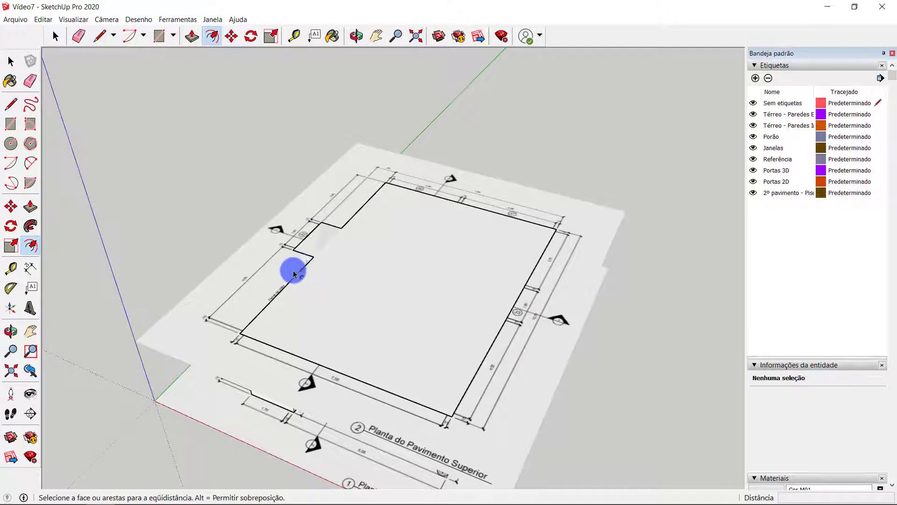
{"action": "left_click", "coordinate": [283, 297]}
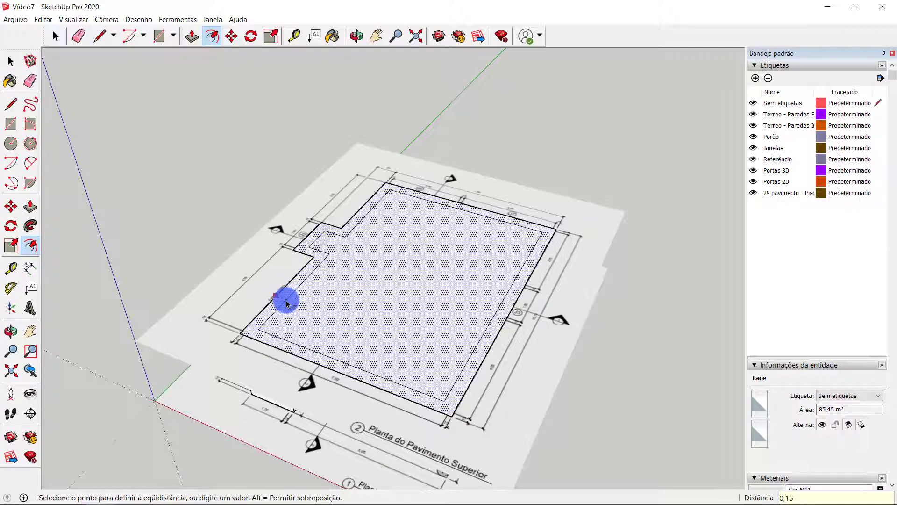
{"action": "type", "text": "0,15"}
{"action": "key", "text": "Return"}
Extrude the outer wall strip 3 m upward with Push/Pull.
{"action": "key", "text": "p"}
{"action": "left_click", "coordinate": [287, 293]}
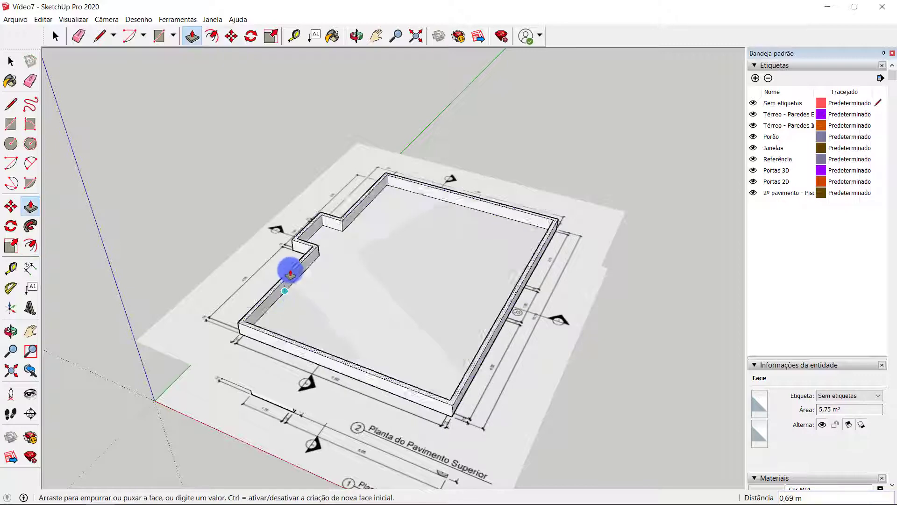
{"action": "type", "text": "3"}
{"action": "key", "text": "Return"}
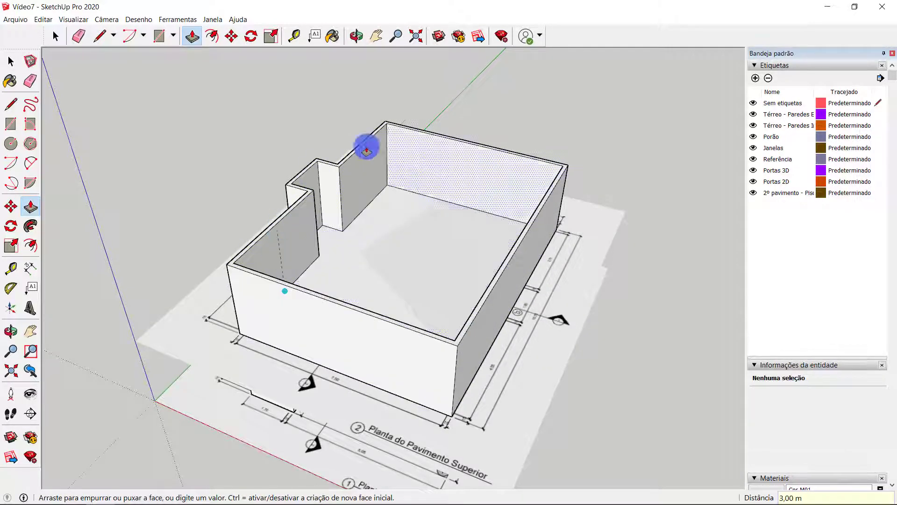
Delete the floor face enclosed by the new upper-floor outer walls.
{"action": "key", "text": "space"}
{"action": "left_click", "coordinate": [445, 306]}
{"action": "key", "text": "Delete"}
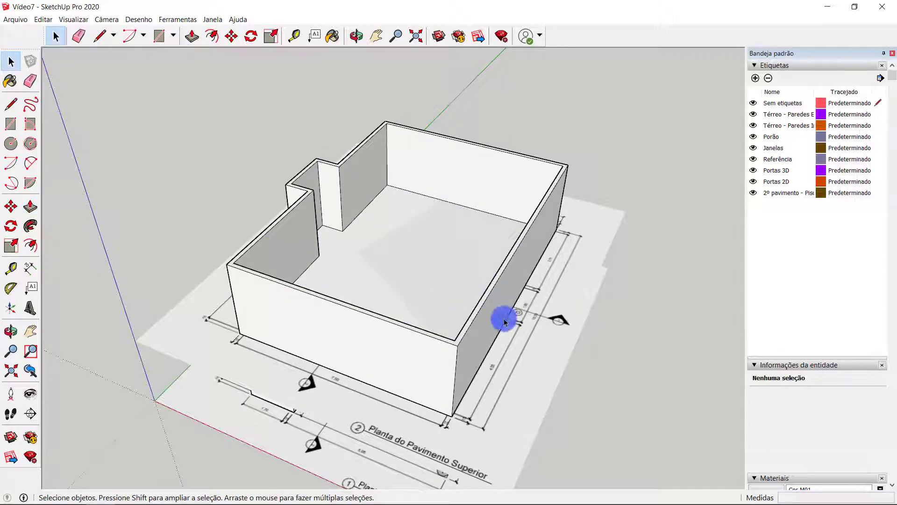
{"action": "middle_click_drag", "start_coordinate": [436, 208], "coordinate": [426, 260]}
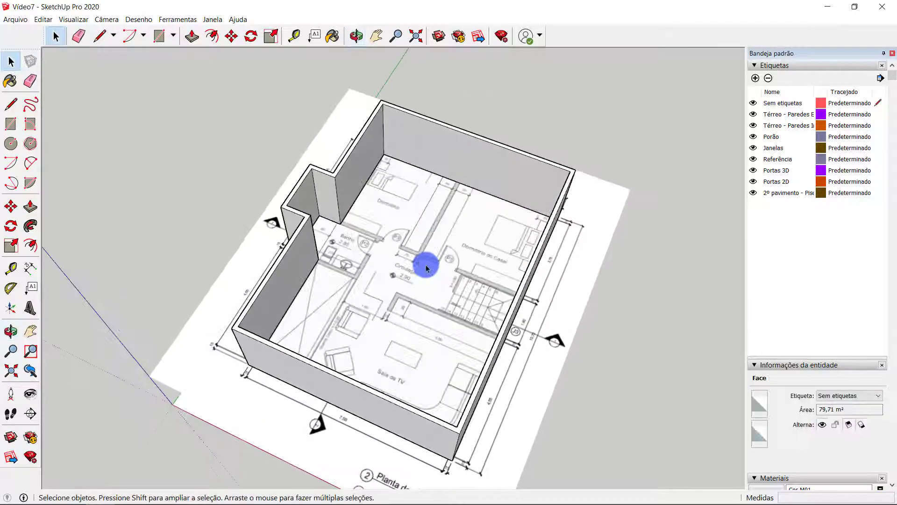
{"action": "middle_click_drag", "start_coordinate": [387, 214], "coordinate": [332, 242]}
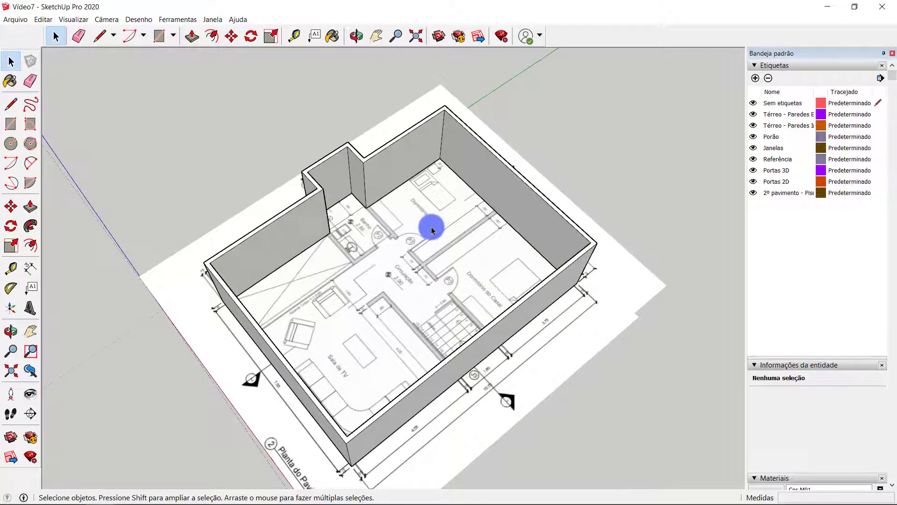
{"action": "middle_click_drag", "start_coordinate": [426, 282], "coordinate": [371, 156]}
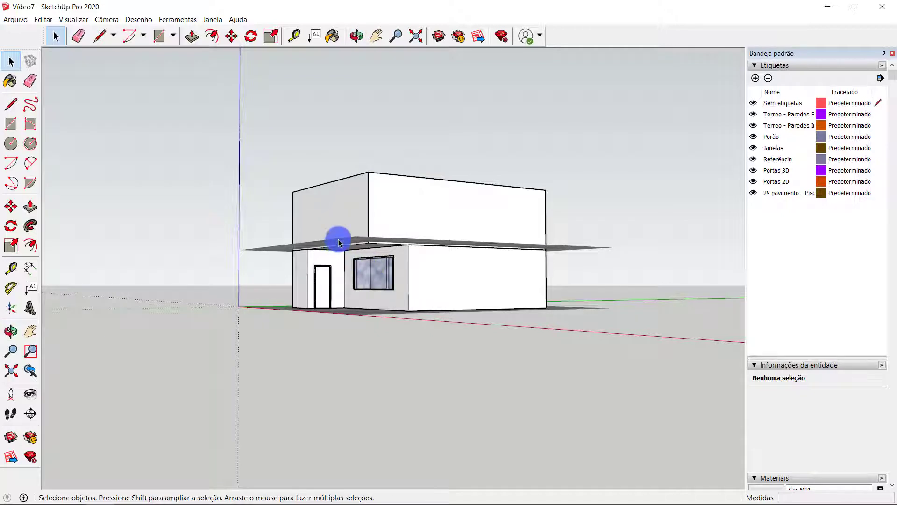
{"action": "middle_click_drag", "start_coordinate": [339, 242], "coordinate": [543, 235]}
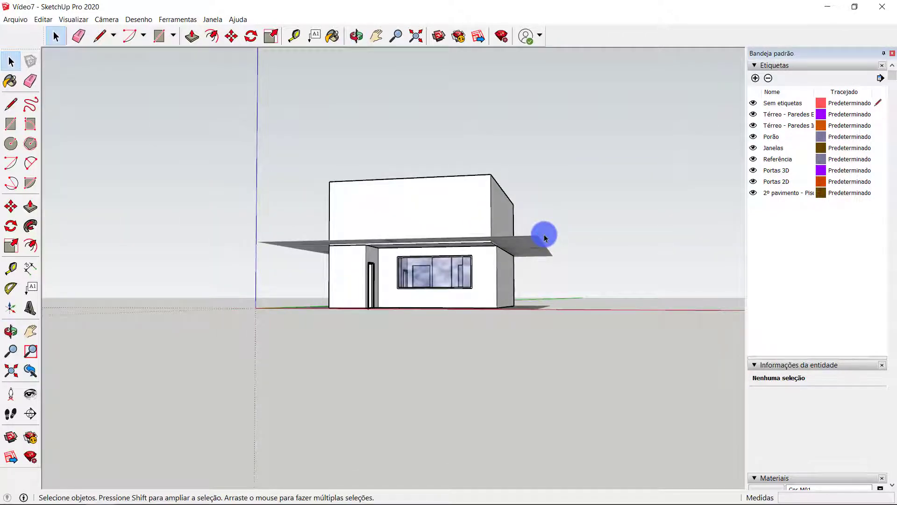